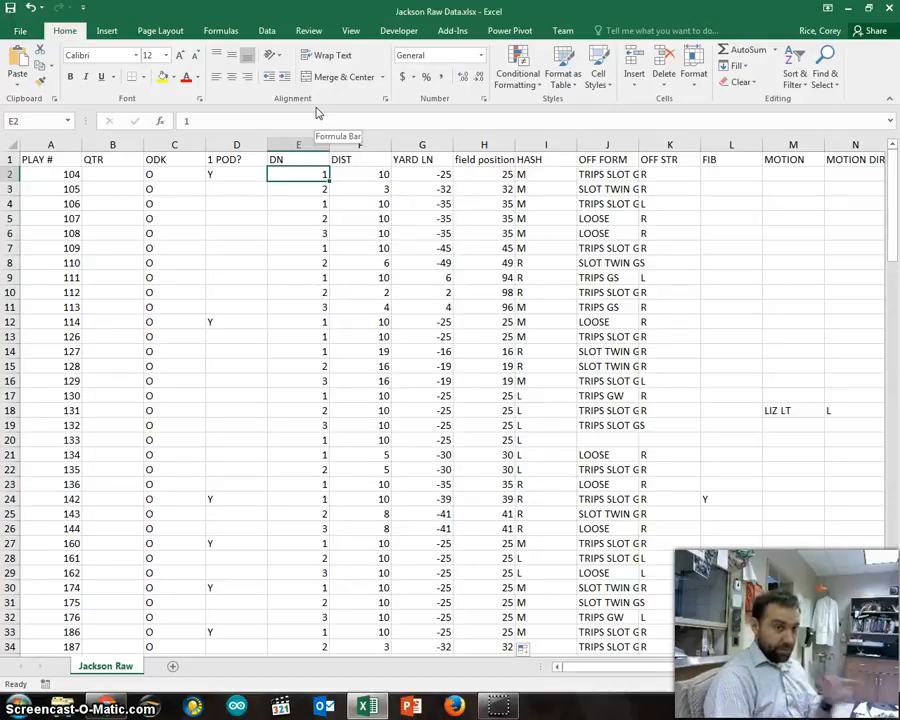
Step: Select the PLAY # and field position columns together as the source data for a chart
click(486, 145)
ctrl+click(52, 145)
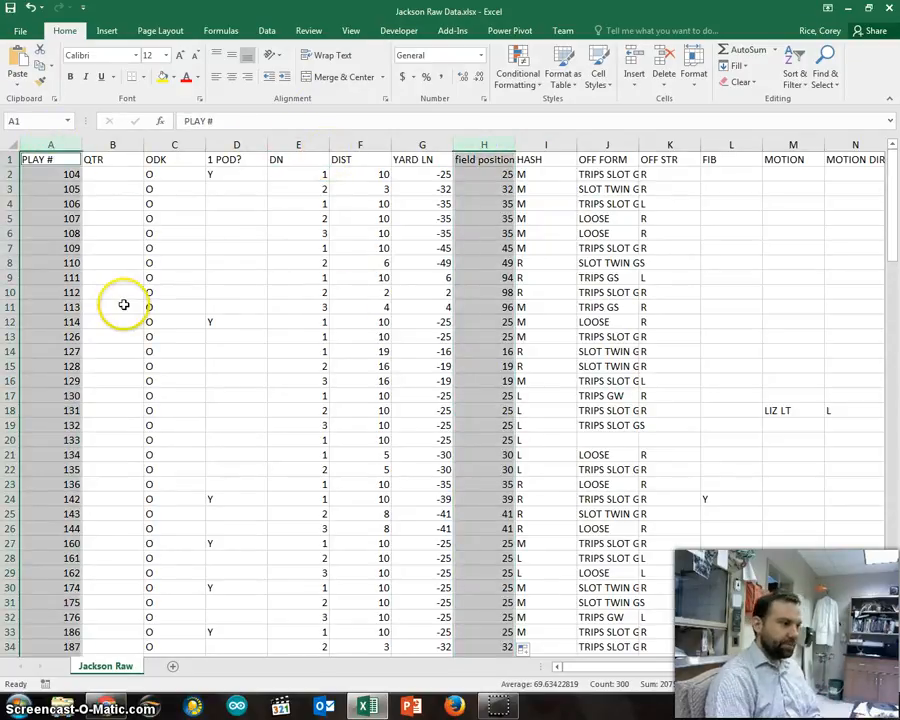
scroll(124, 304, down, 11)
scroll(124, 304, down, 7)
scroll(123, 304, up, 18)
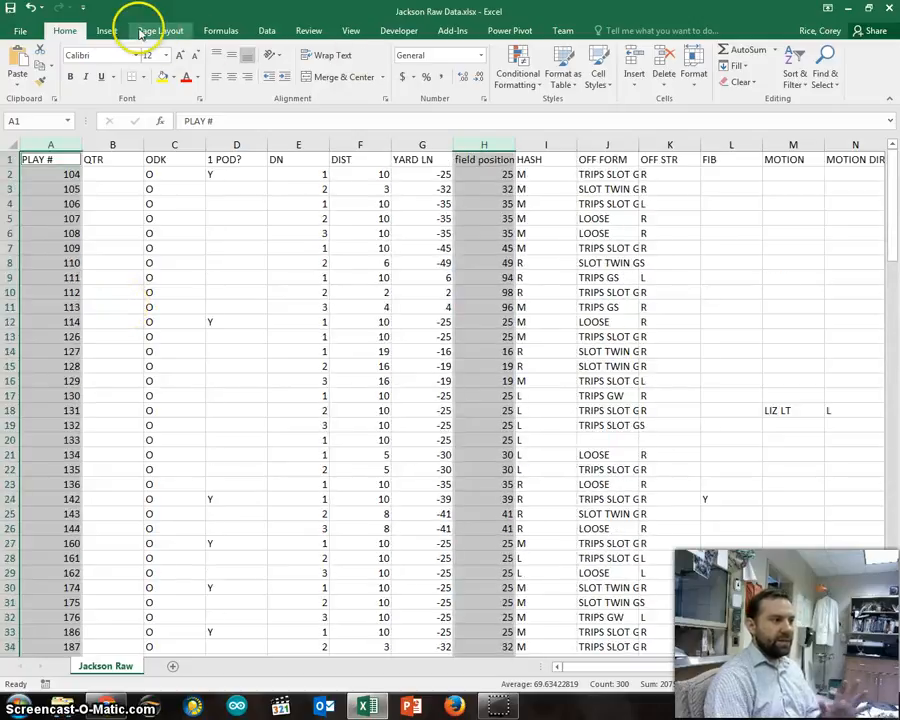
click(485, 145)
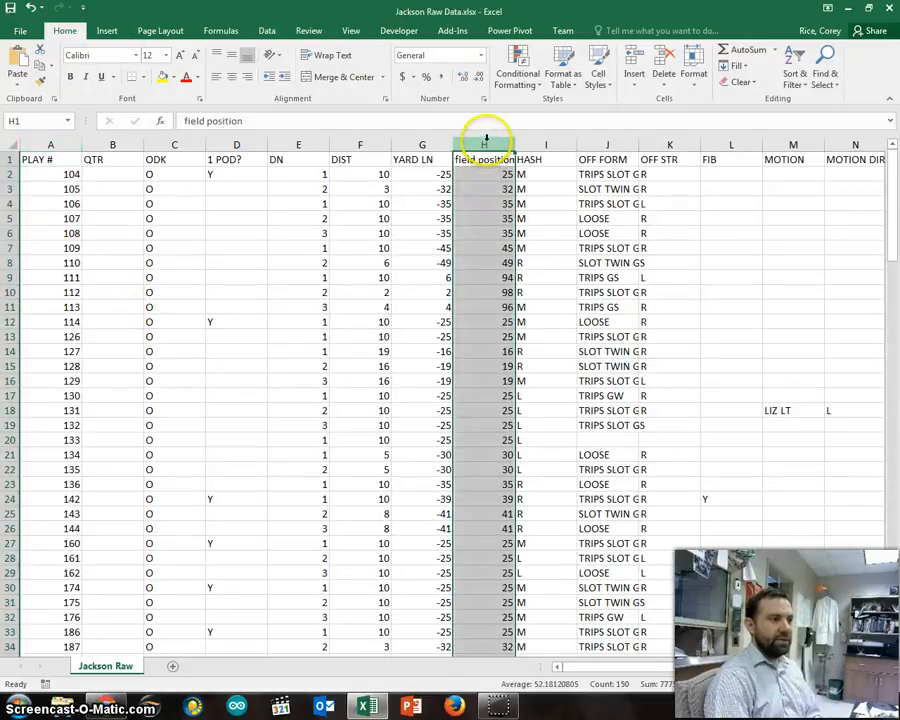
ctrl+click(52, 145)
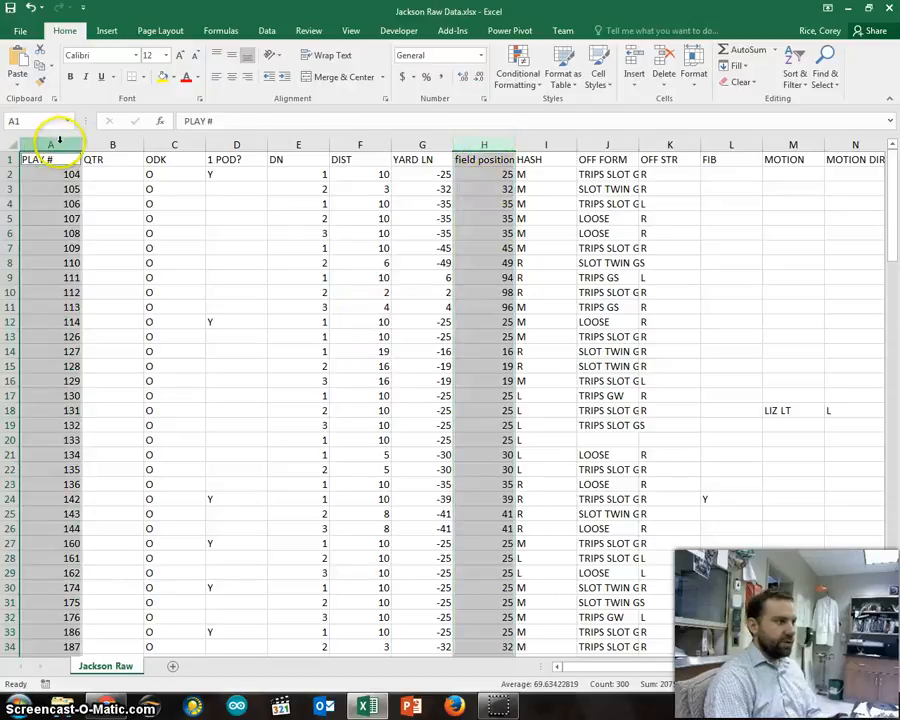
click(105, 31)
click(410, 70)
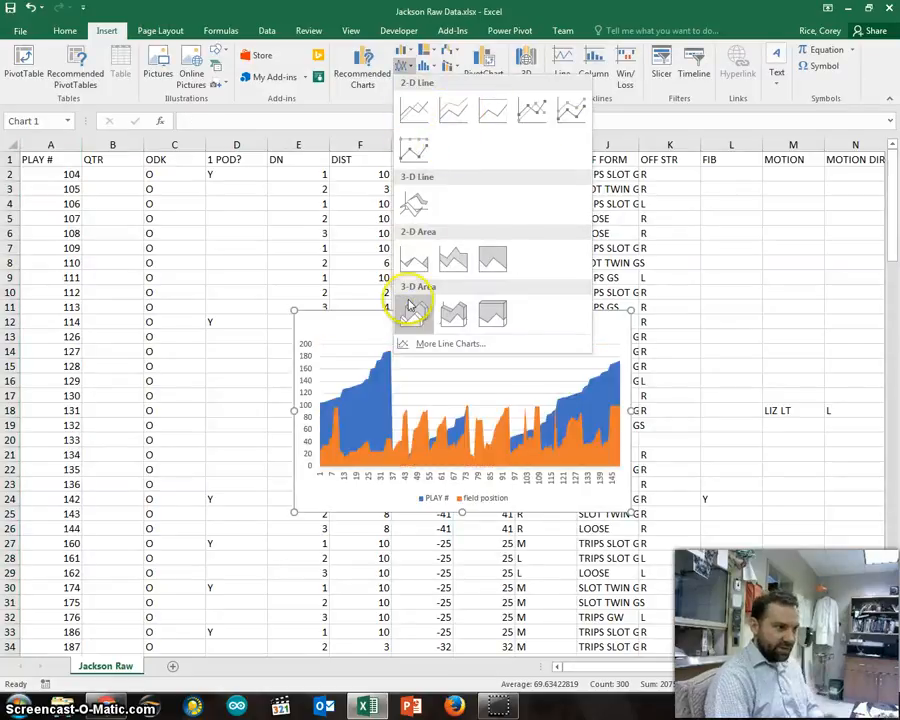
click(698, 115)
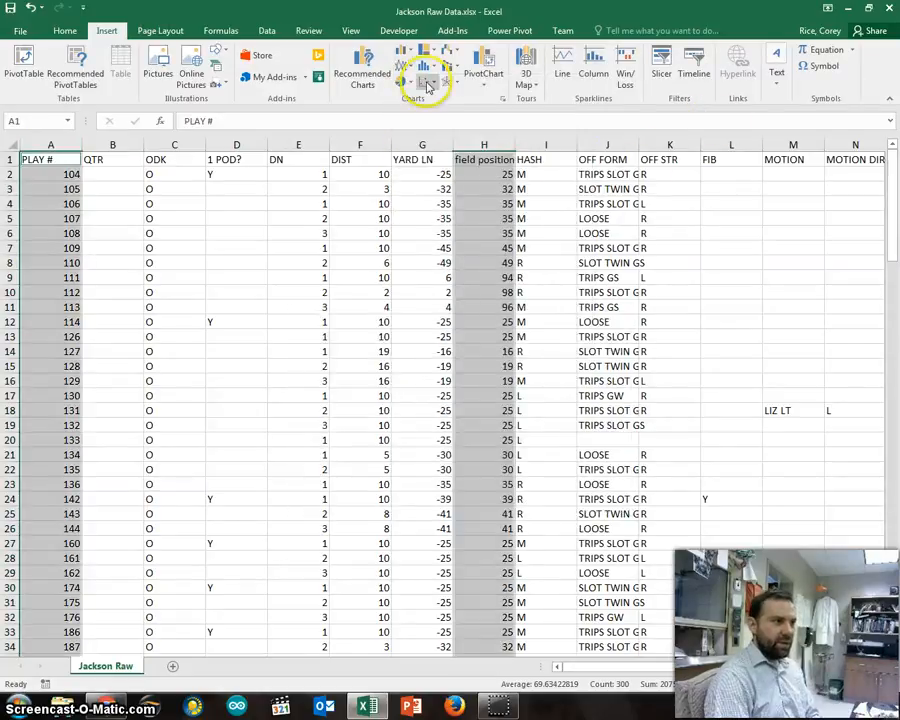
click(425, 80)
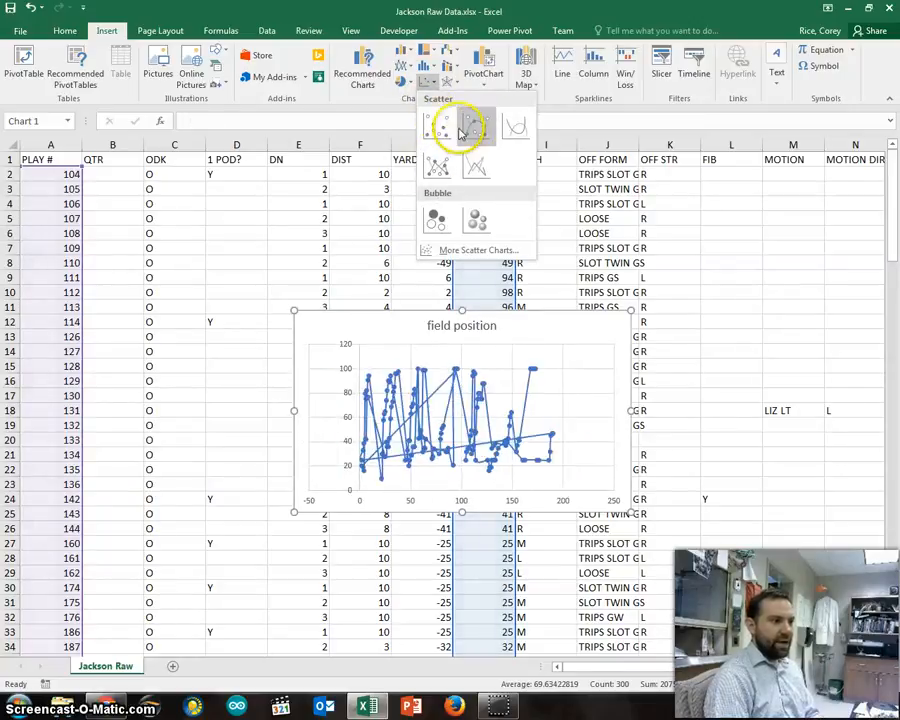
click(381, 28)
click(406, 66)
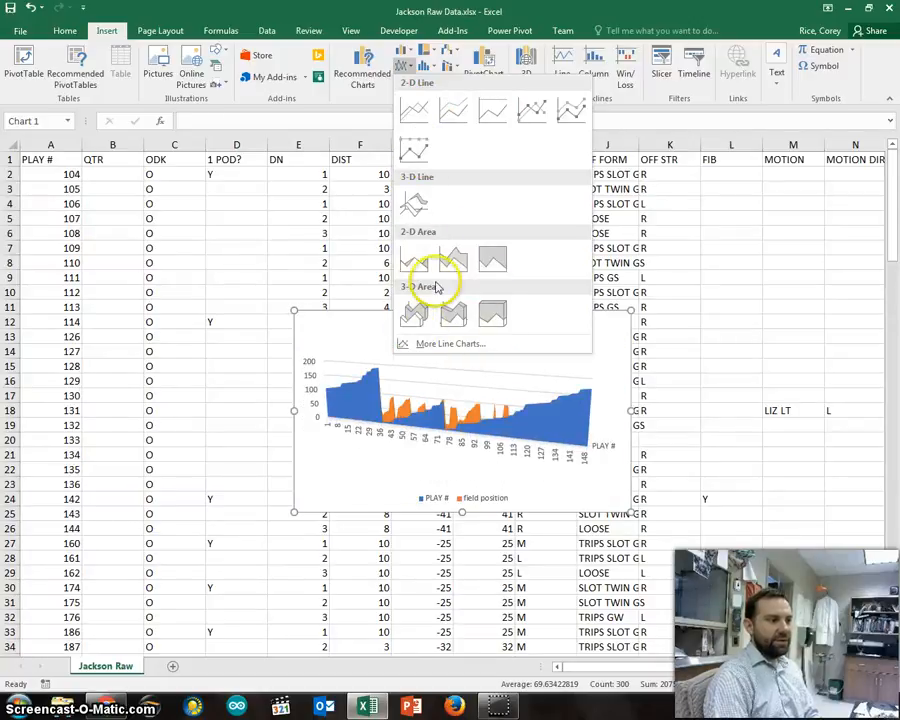
click(378, 12)
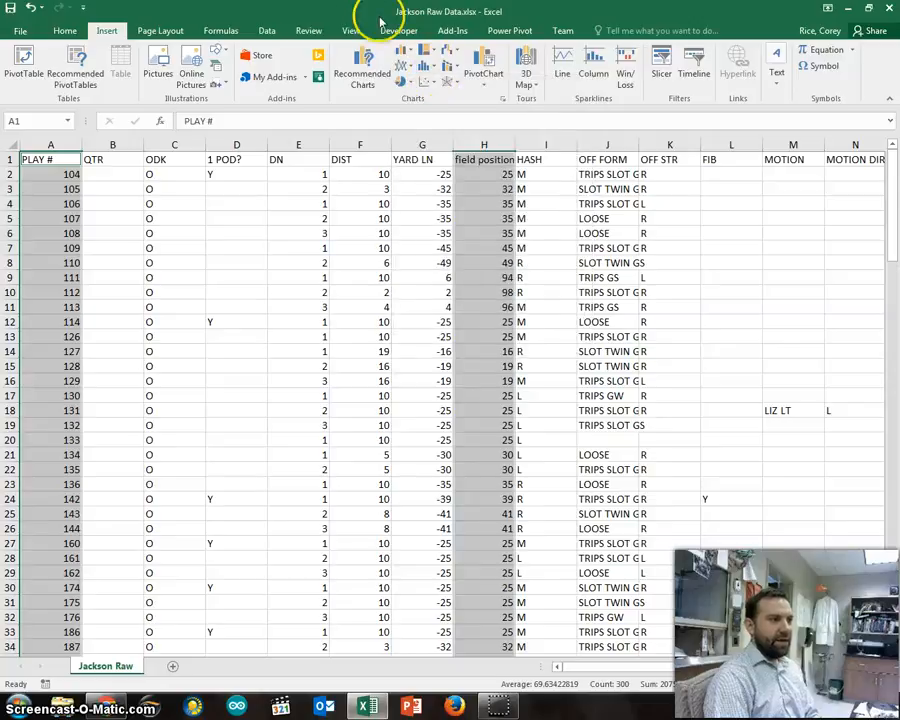
Step: Insert a Scatter with Smooth Lines and Markers chart from the selected columns, and enlarge and reposition it over the data
click(430, 82)
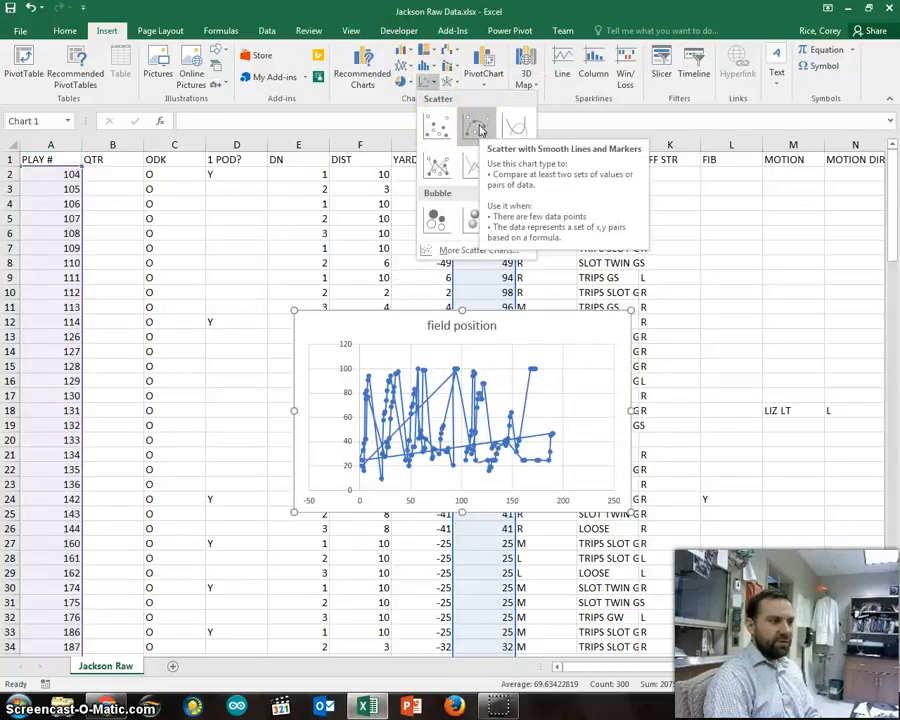
click(478, 127)
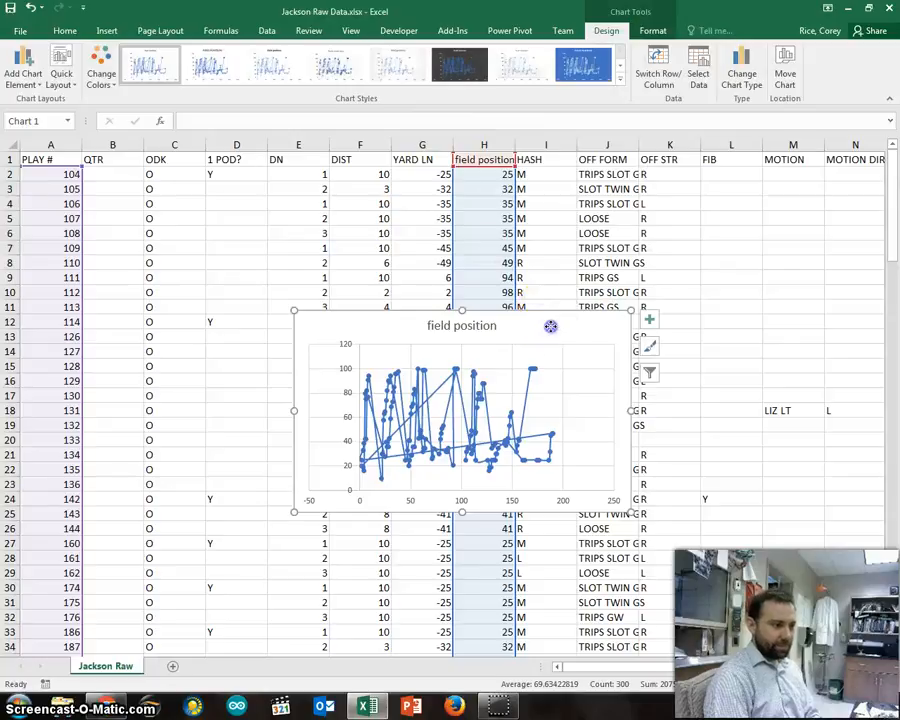
drag(550, 325, 496, 211)
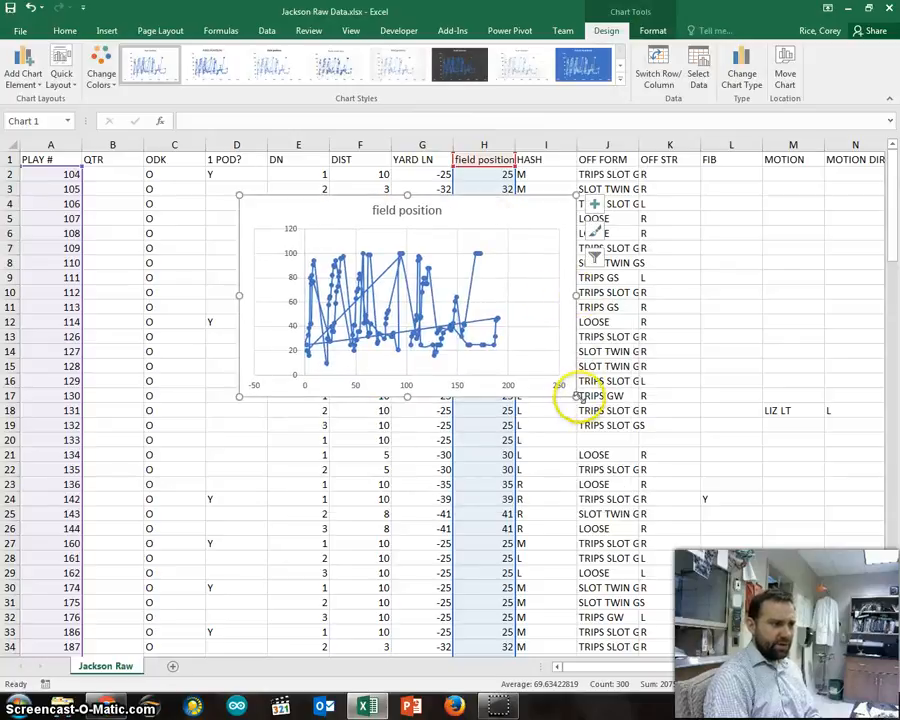
drag(574, 395, 756, 481)
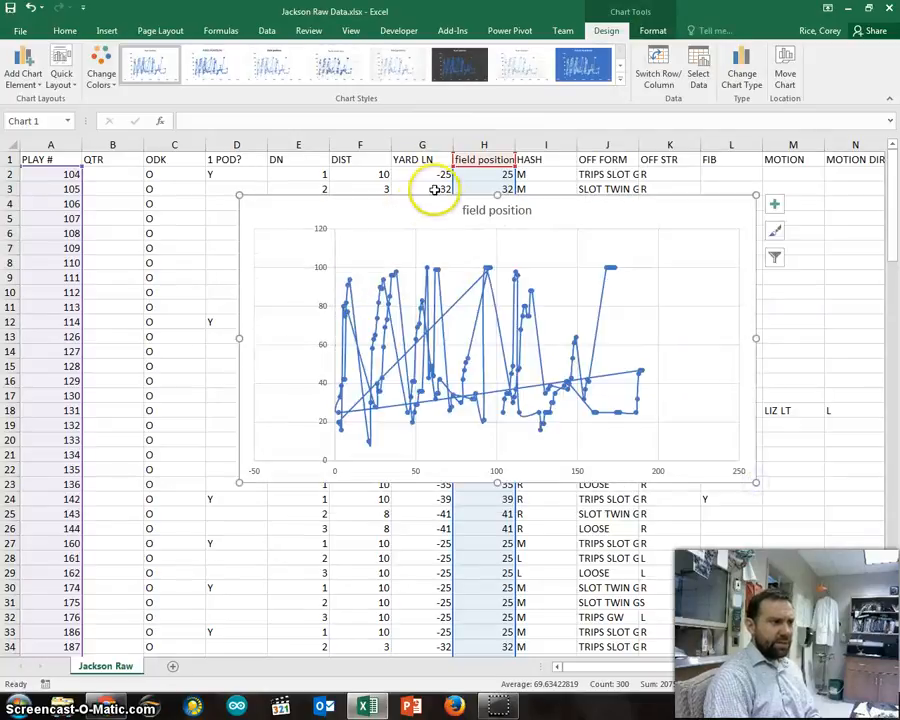
drag(434, 189, 388, 253)
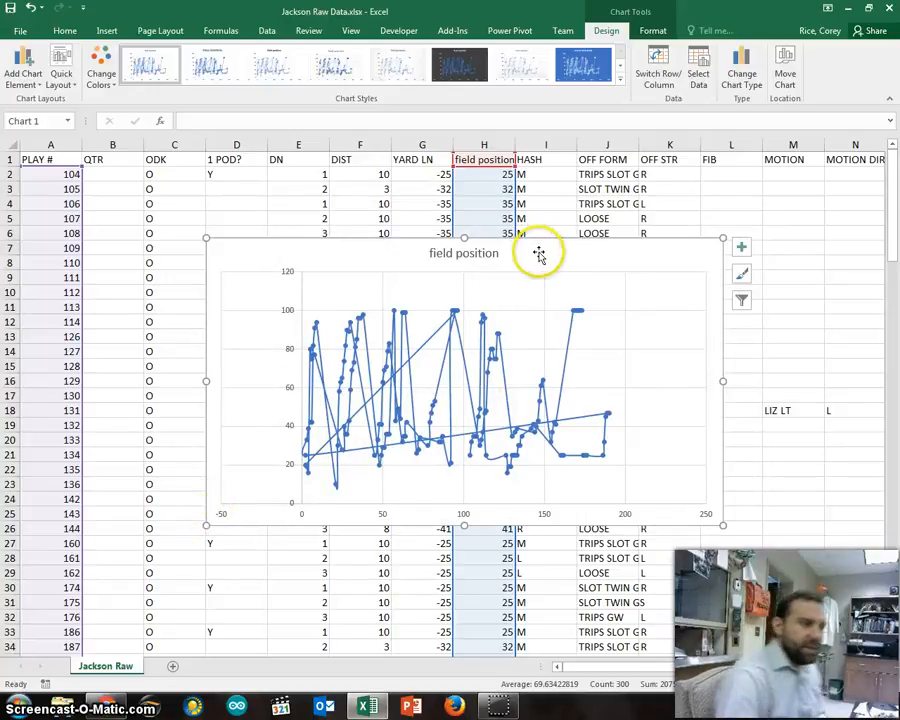
Step: Change the chart title to "Field Position over the Offensive Plays"
click(438, 254)
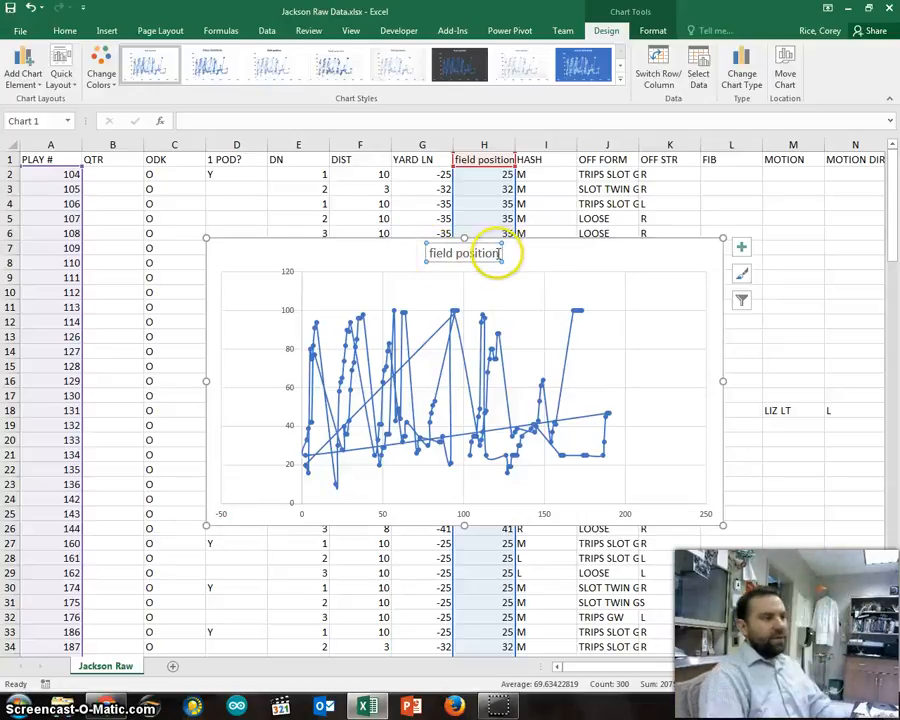
drag(498, 254, 432, 257)
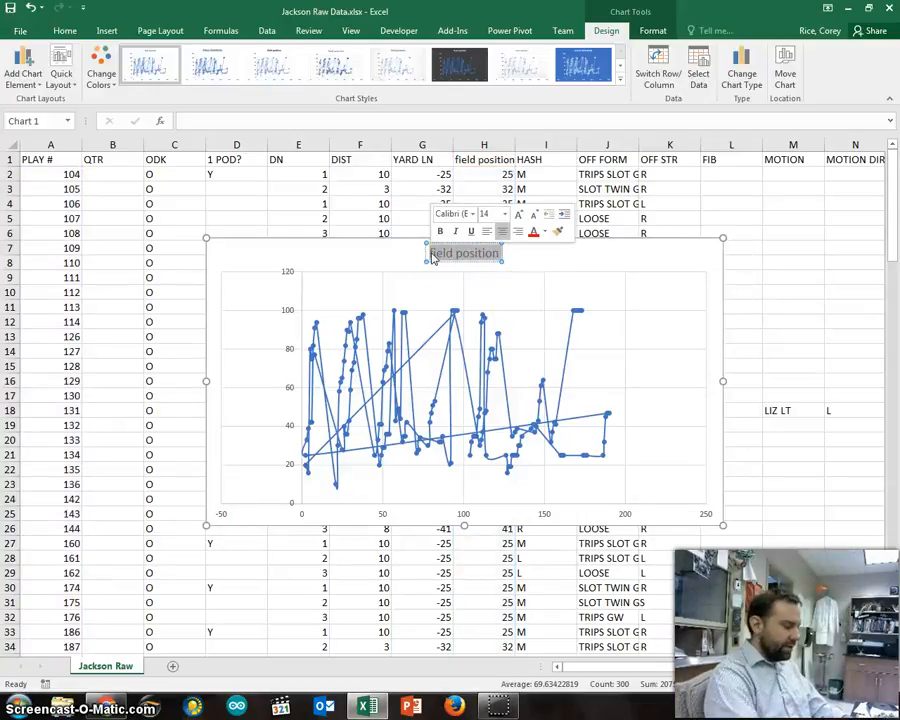
text(Field Position)
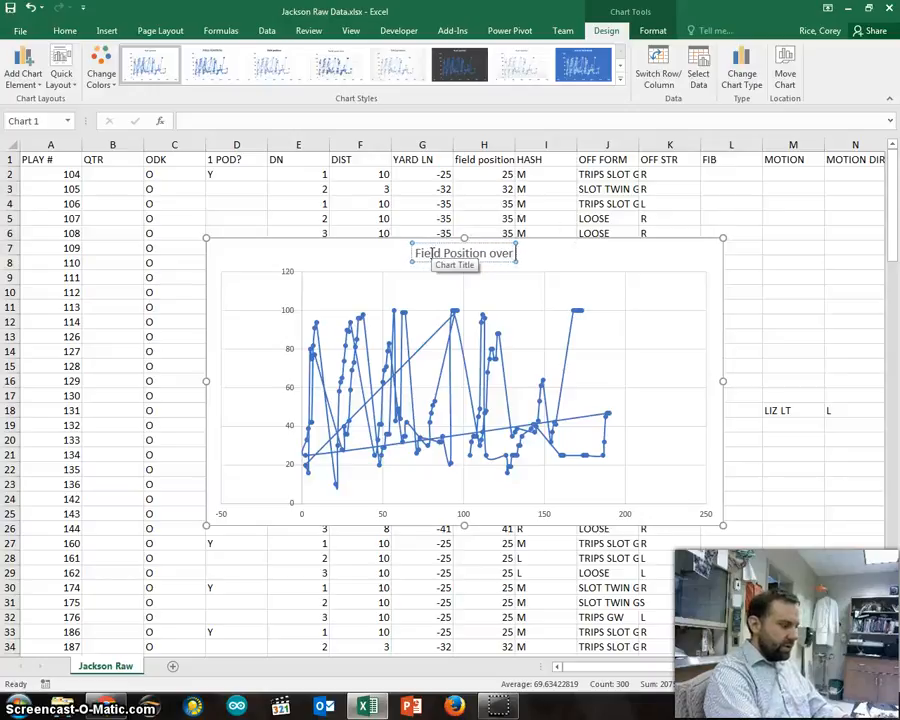
text( over plays)
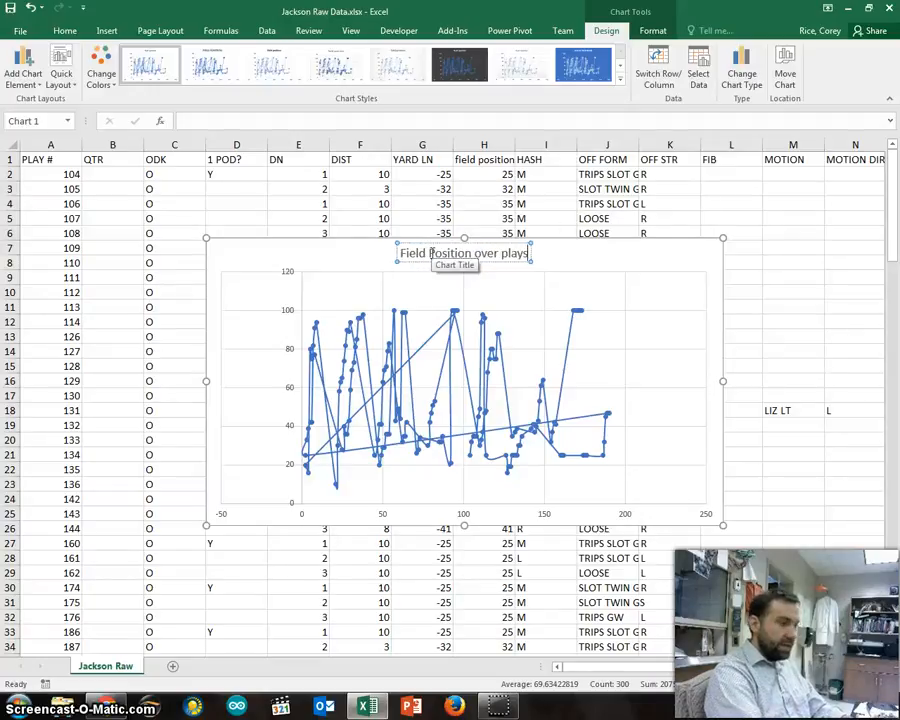
key(Return)
key(BackSpace)
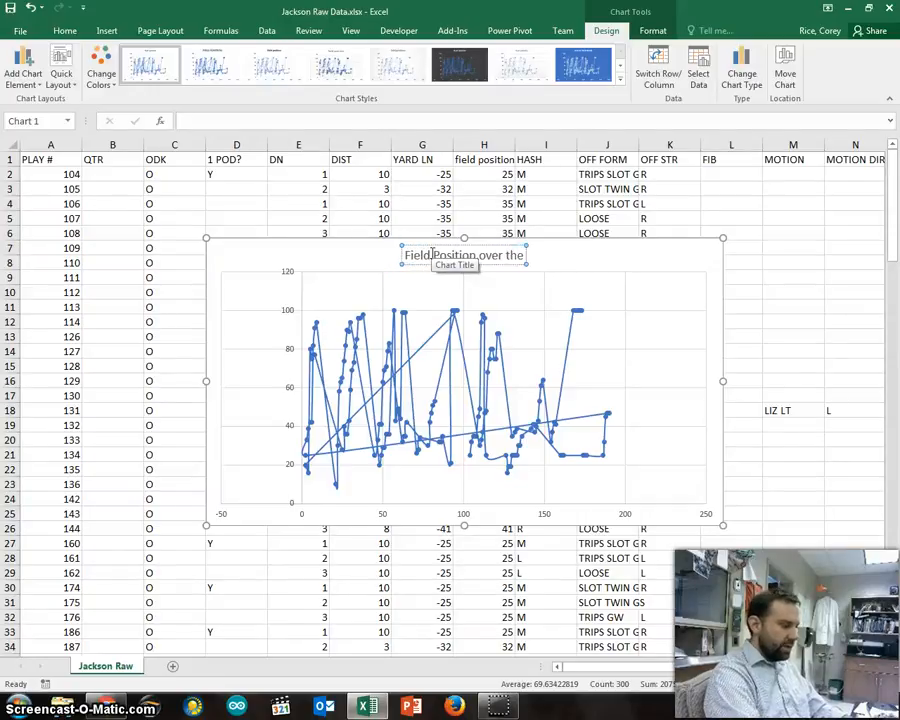
text(nsive plays)
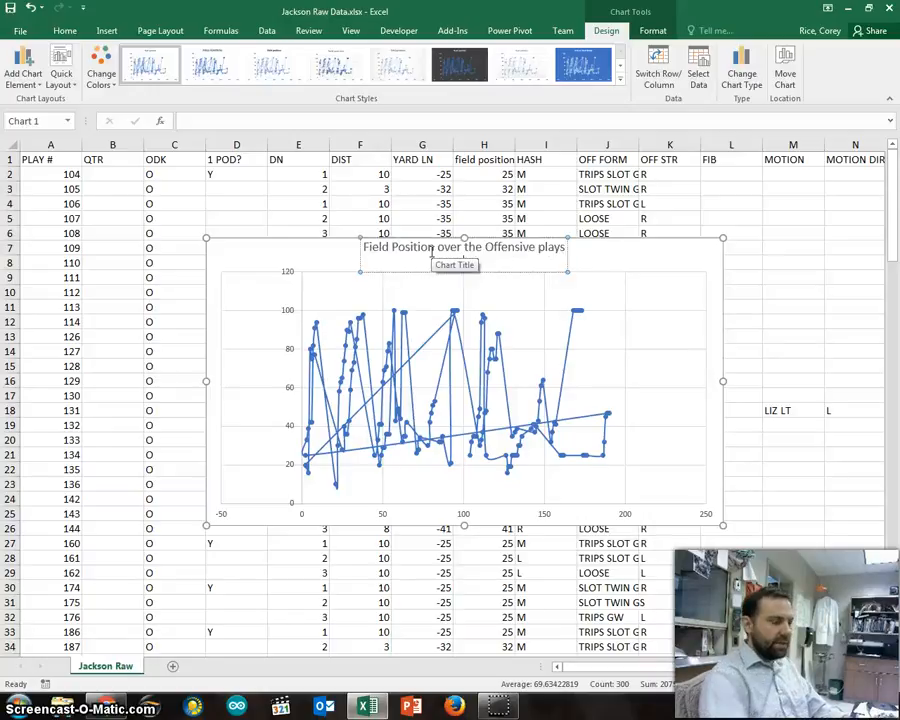
key(BackSpace)
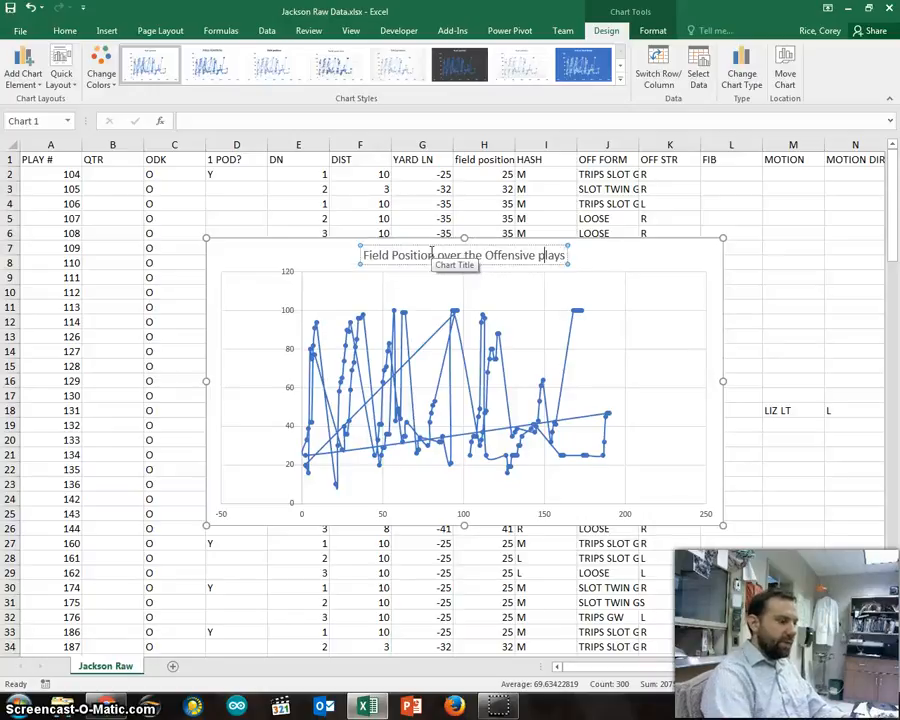
key(BackSpace)
text(P)
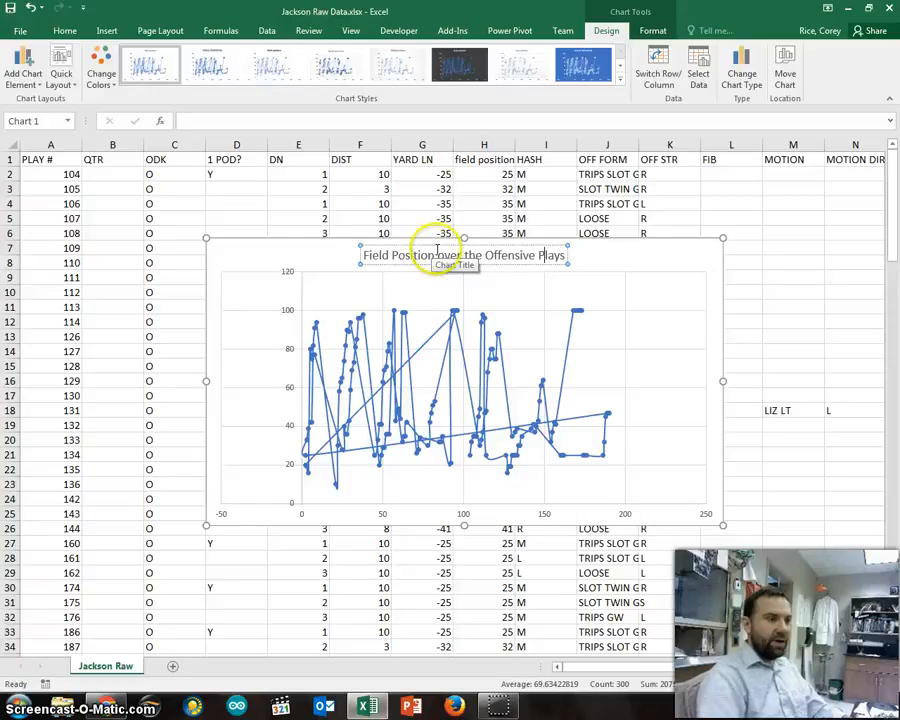
click(607, 254)
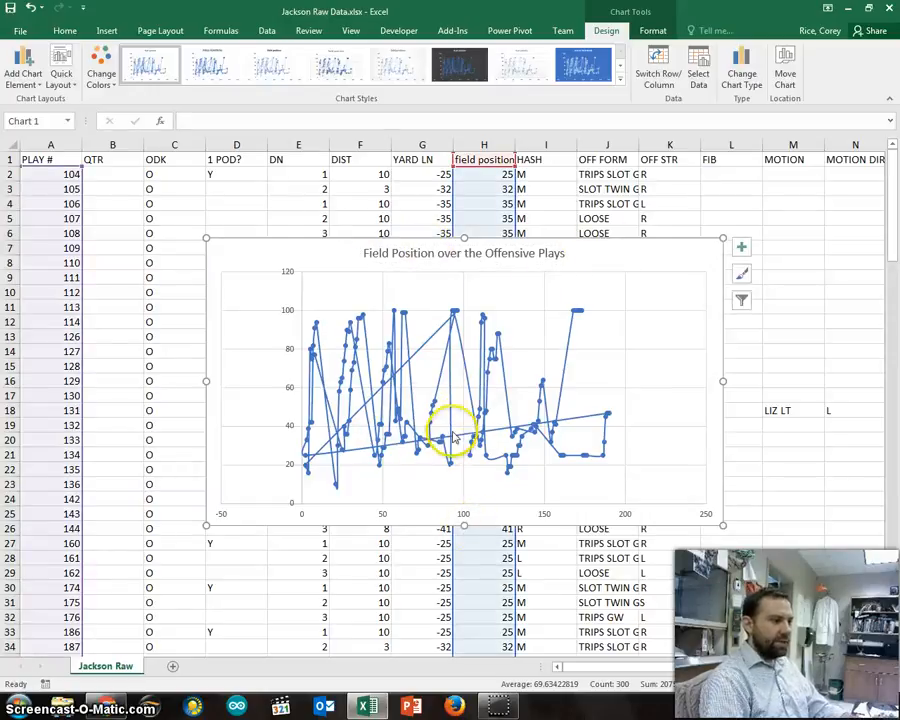
click(30, 76)
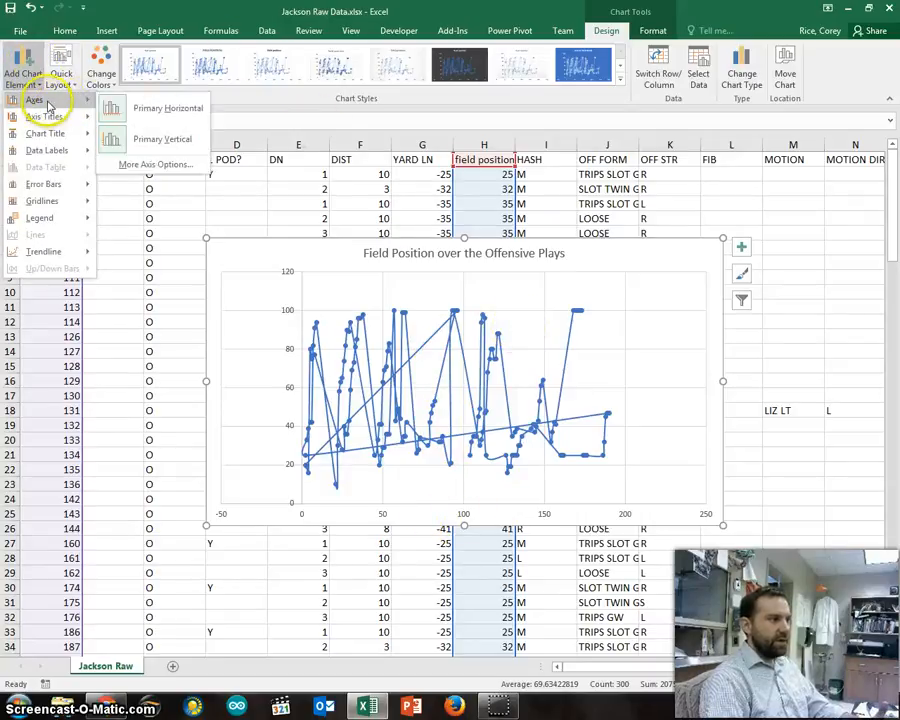
click(145, 108)
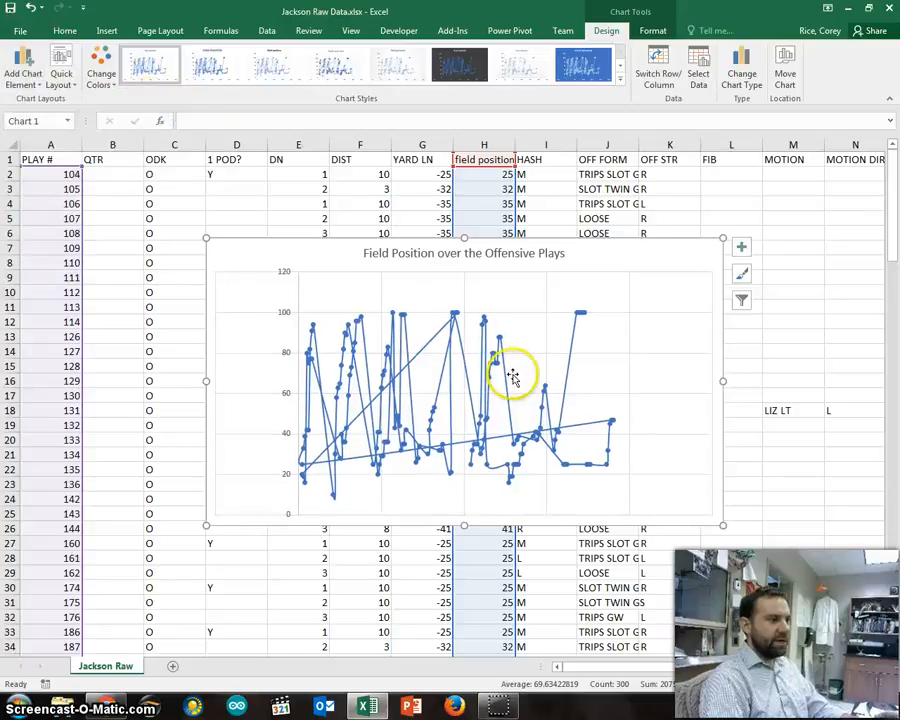
click(26, 72)
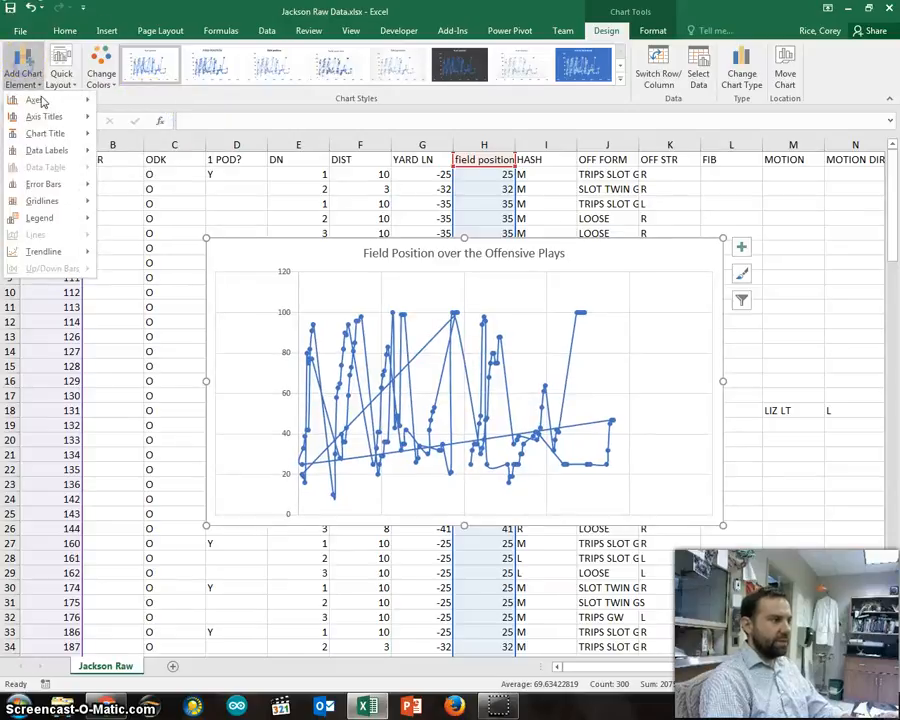
click(150, 106)
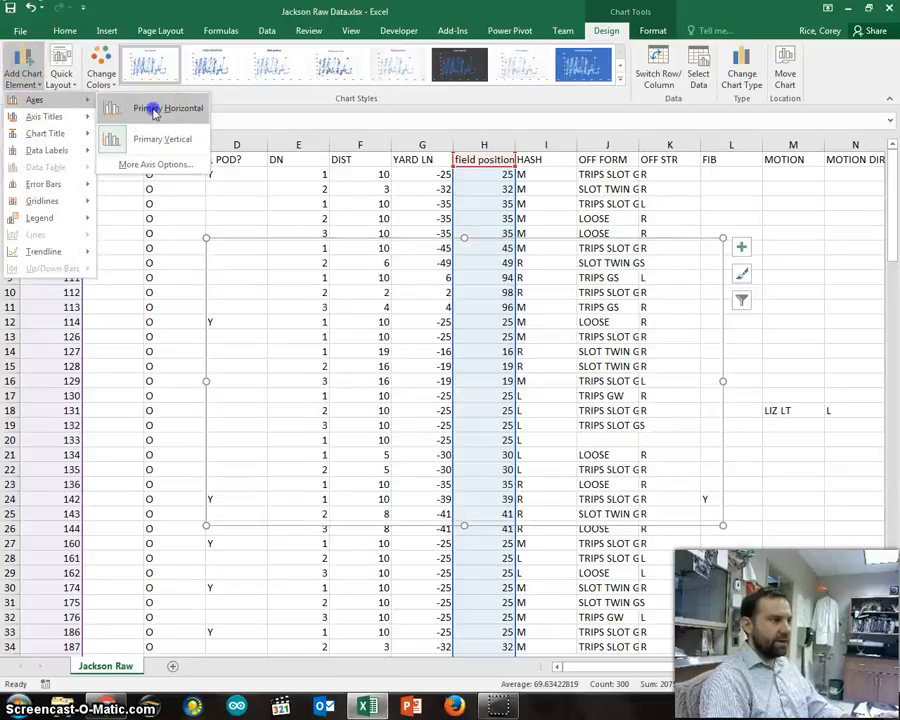
Step: Add a primary horizontal axis title reading "The play number in the game"
click(30, 64)
mouse_move(50, 117)
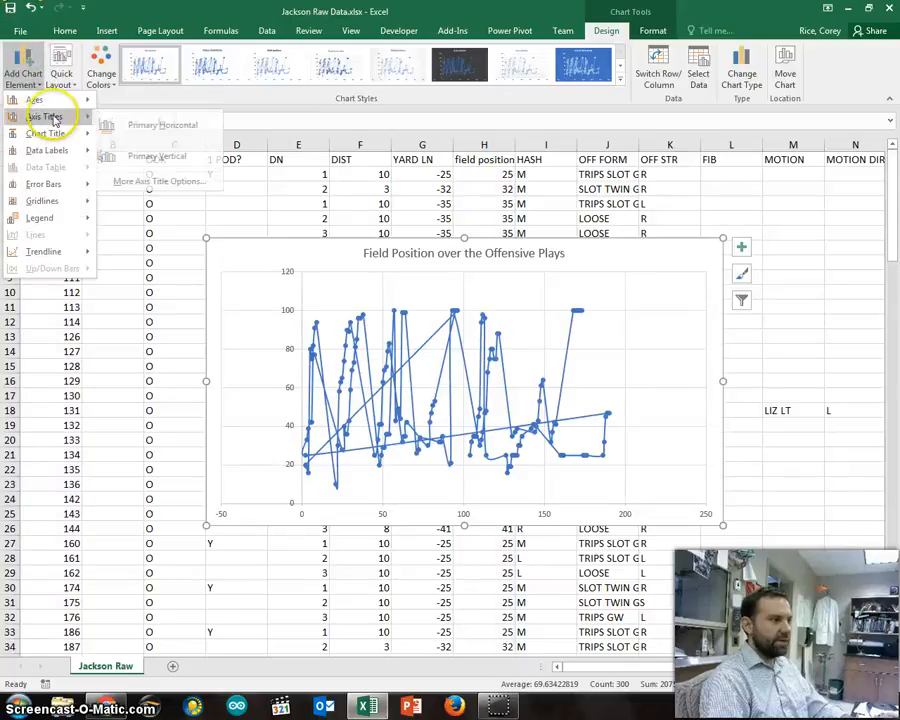
click(179, 129)
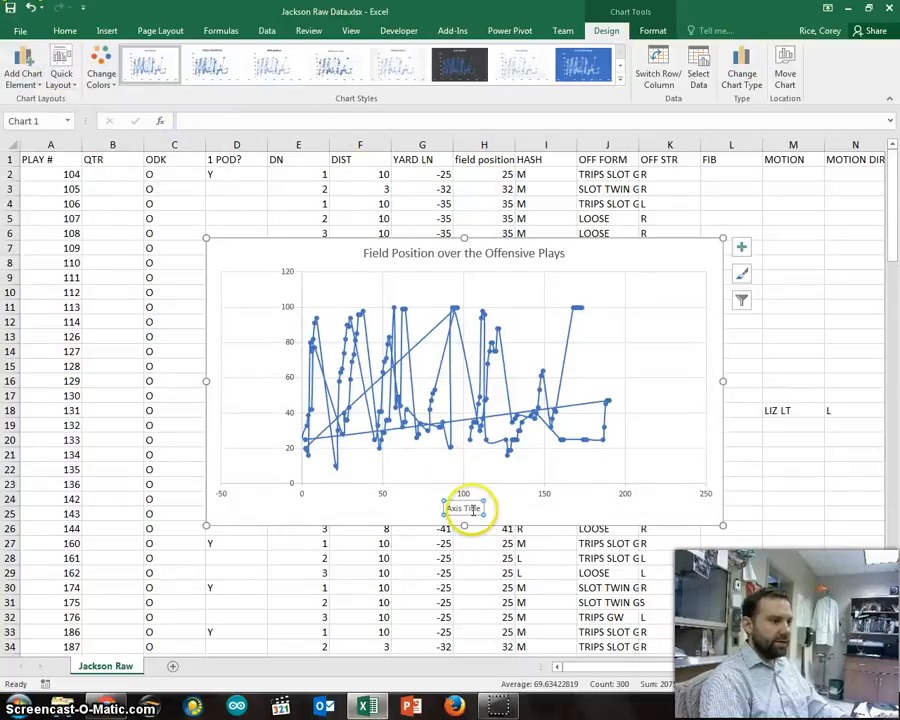
click(343, 122)
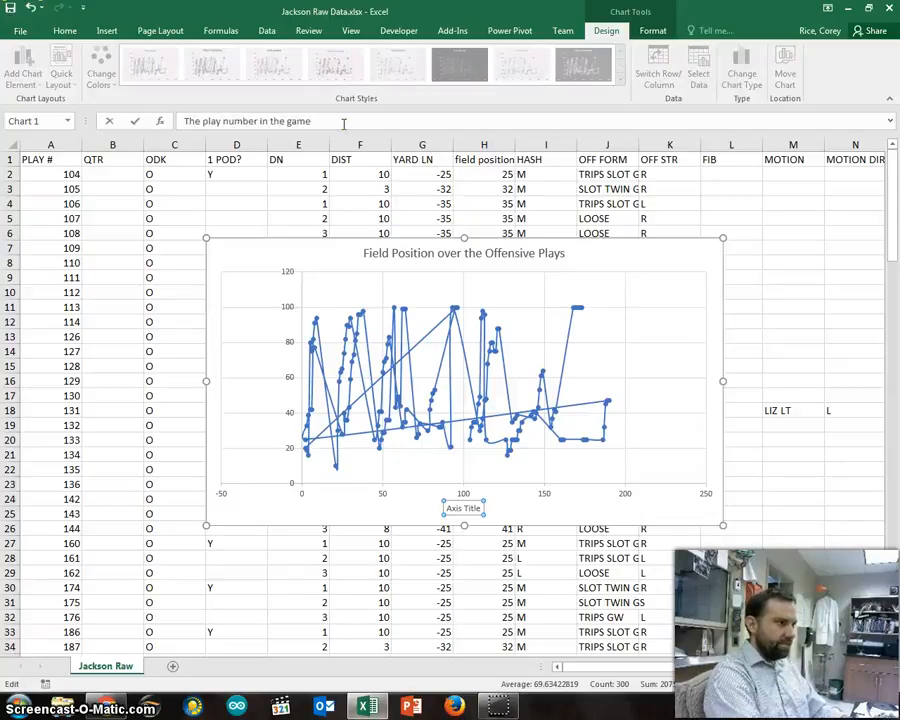
key(Return)
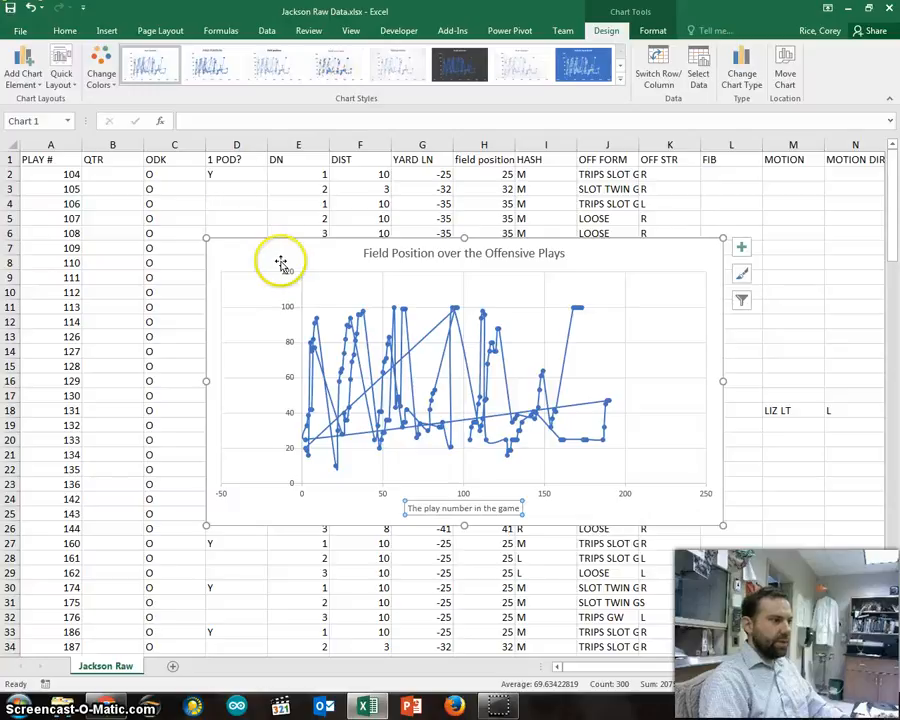
Step: Add a primary vertical axis title reading "The field position at the start of play"
click(24, 74)
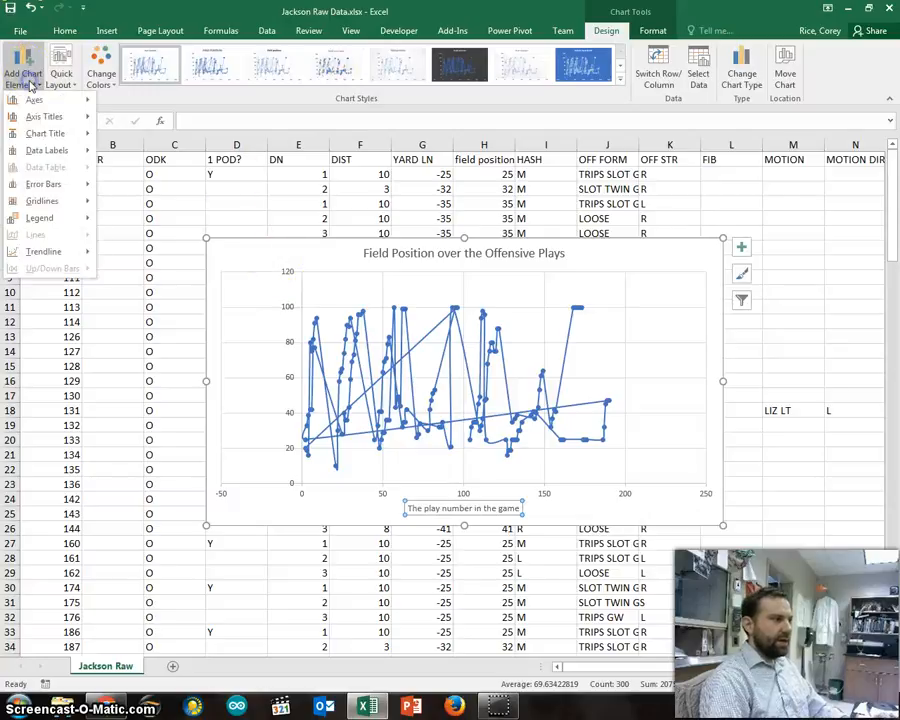
mouse_move(55, 116)
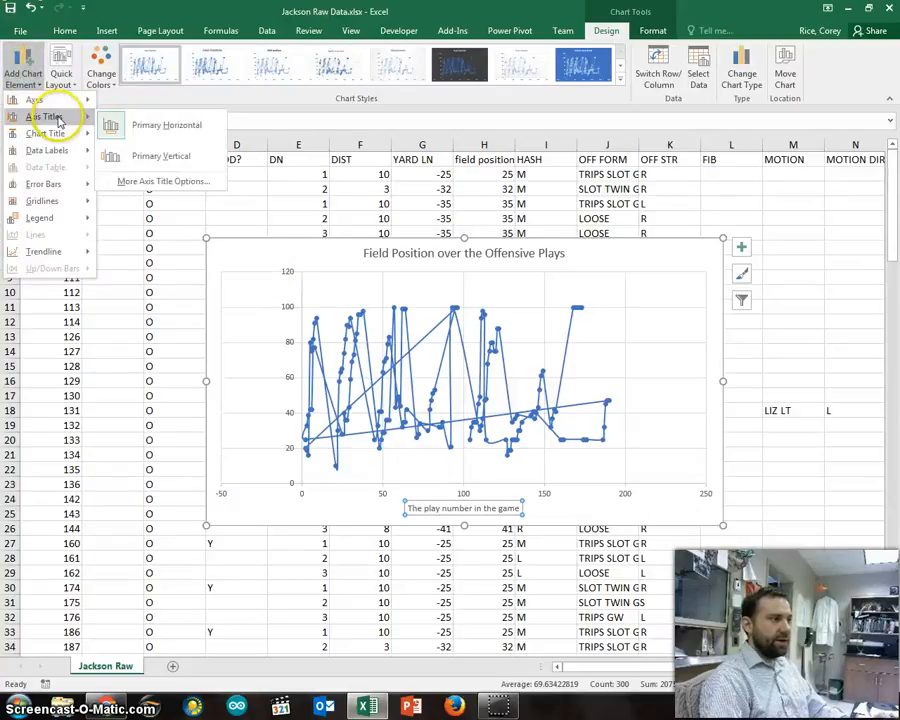
click(183, 167)
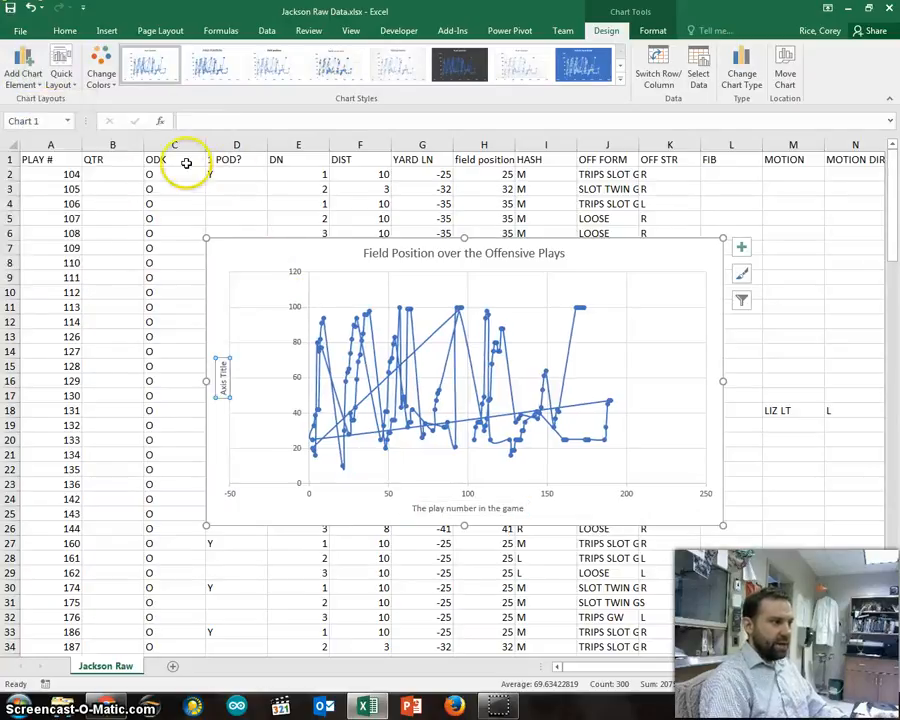
click(230, 122)
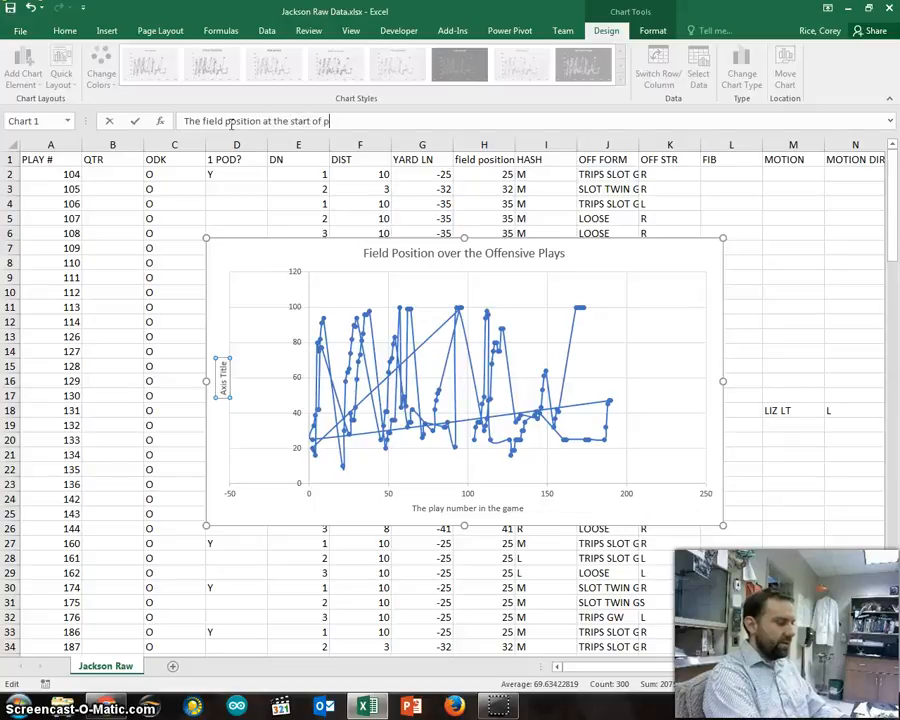
key(Return)
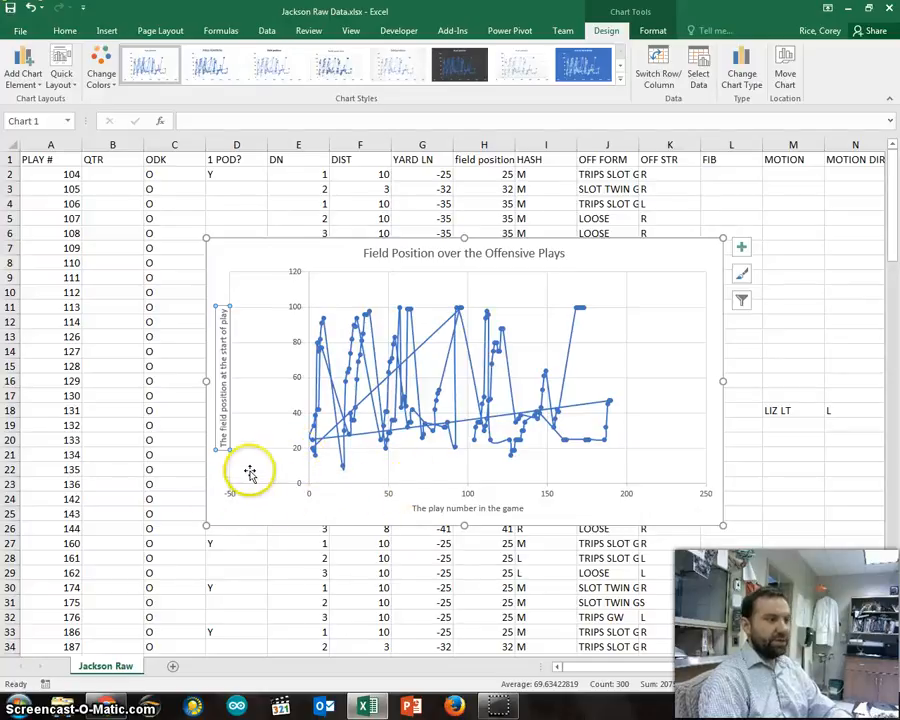
Step: Set the horizontal axis bounds to a minimum of 0 and a maximum of 200
click(388, 495)
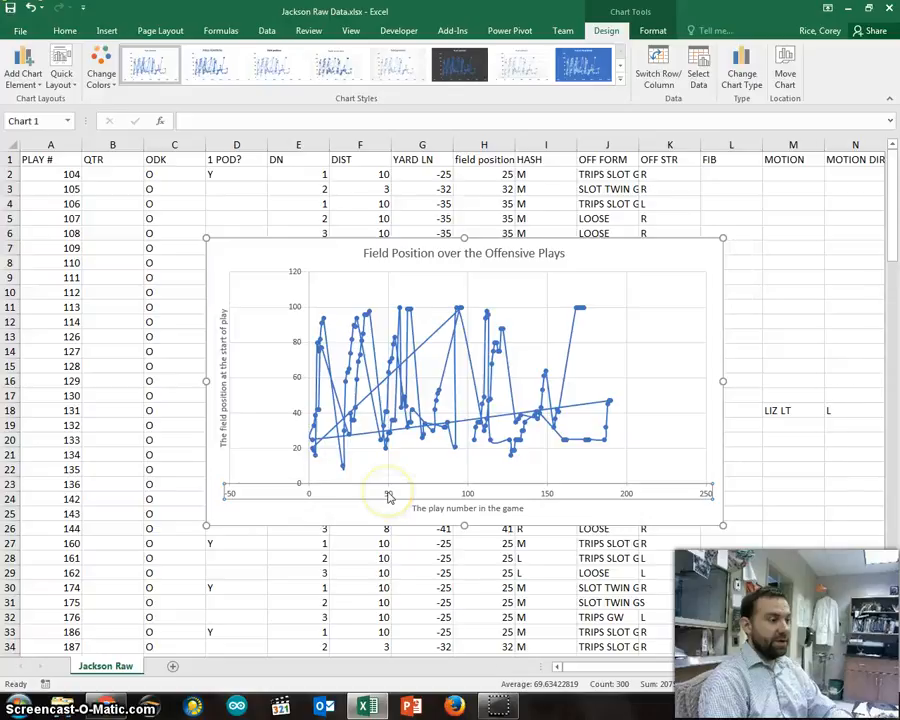
double_click(388, 495)
right_click(388, 495)
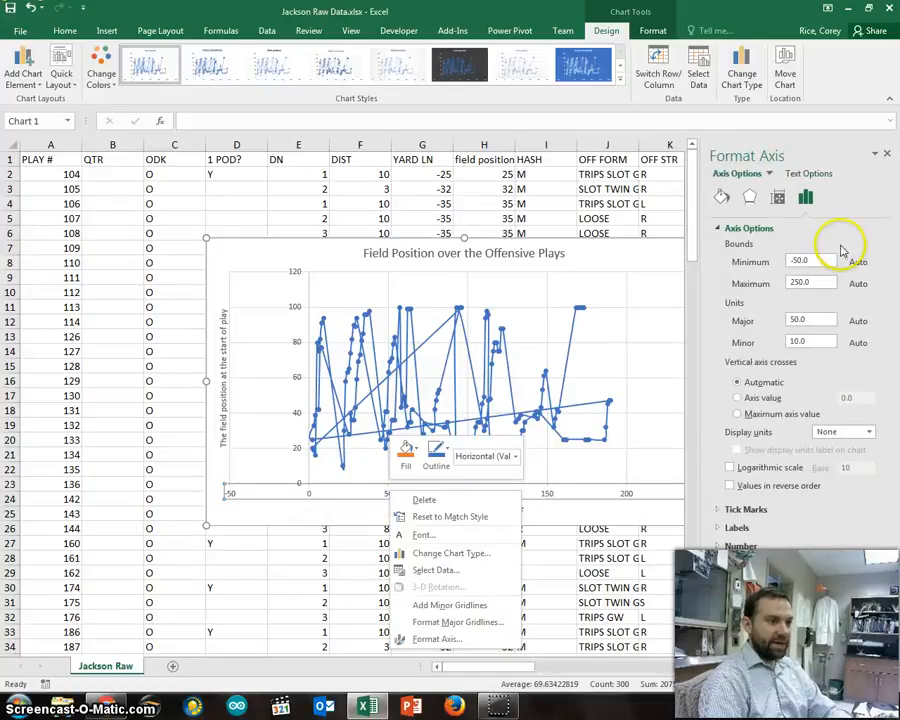
click(841, 247)
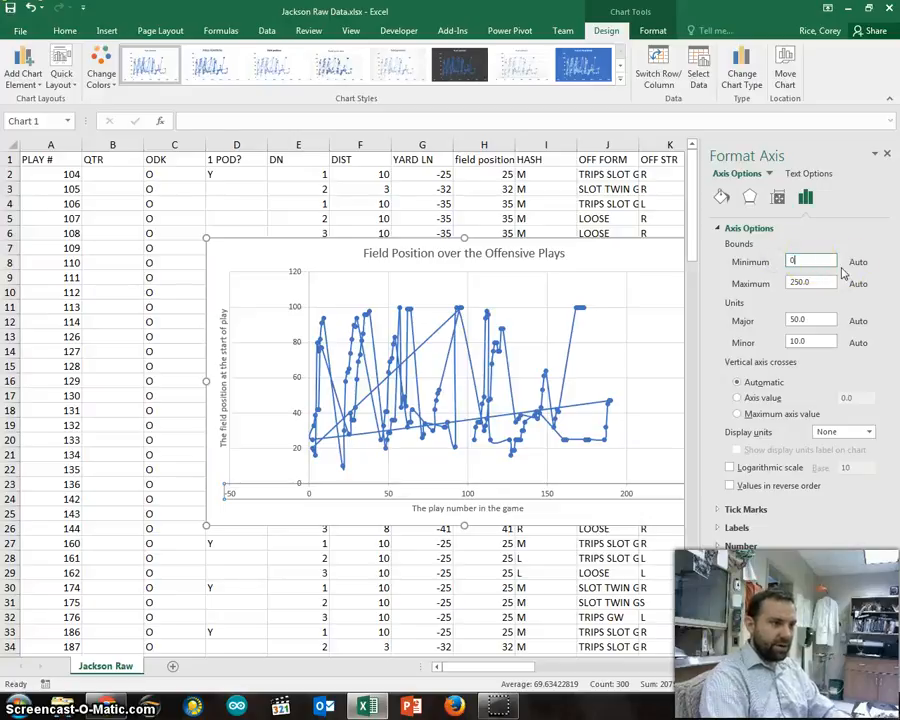
click(830, 283)
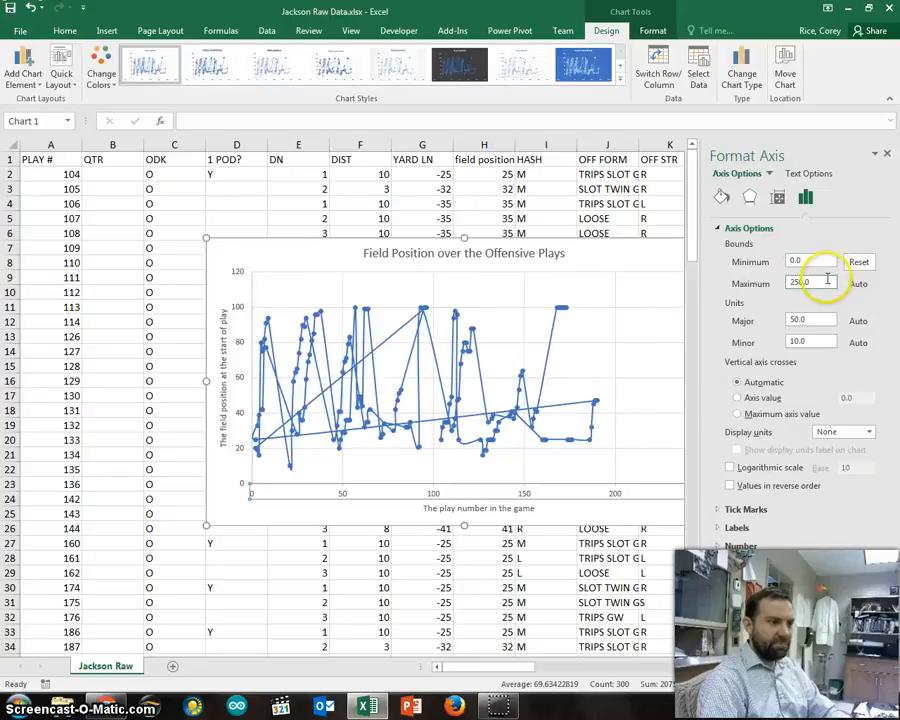
key(Return)
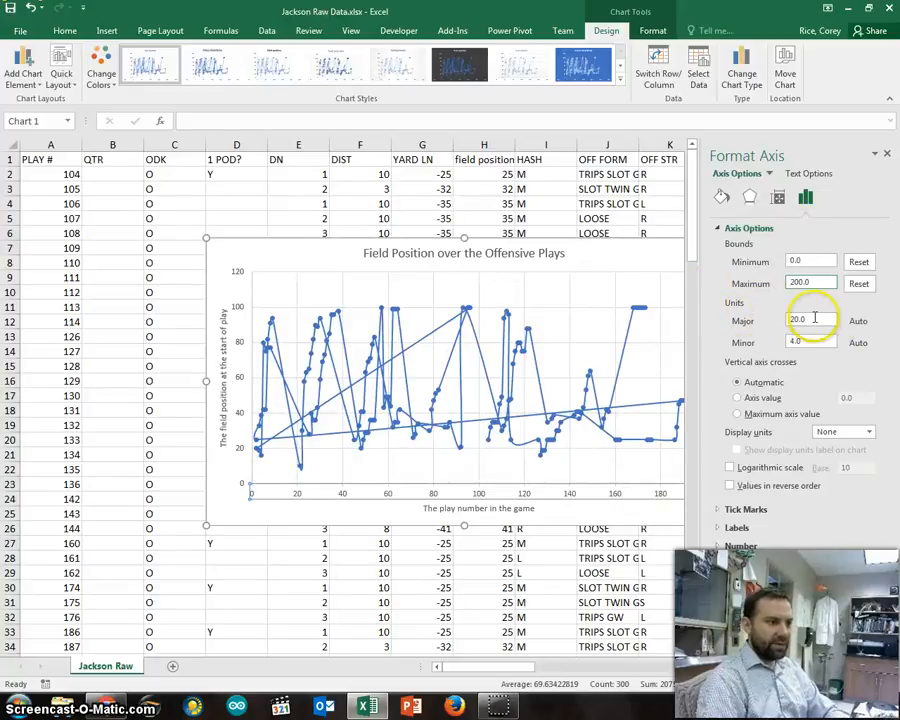
click(813, 319)
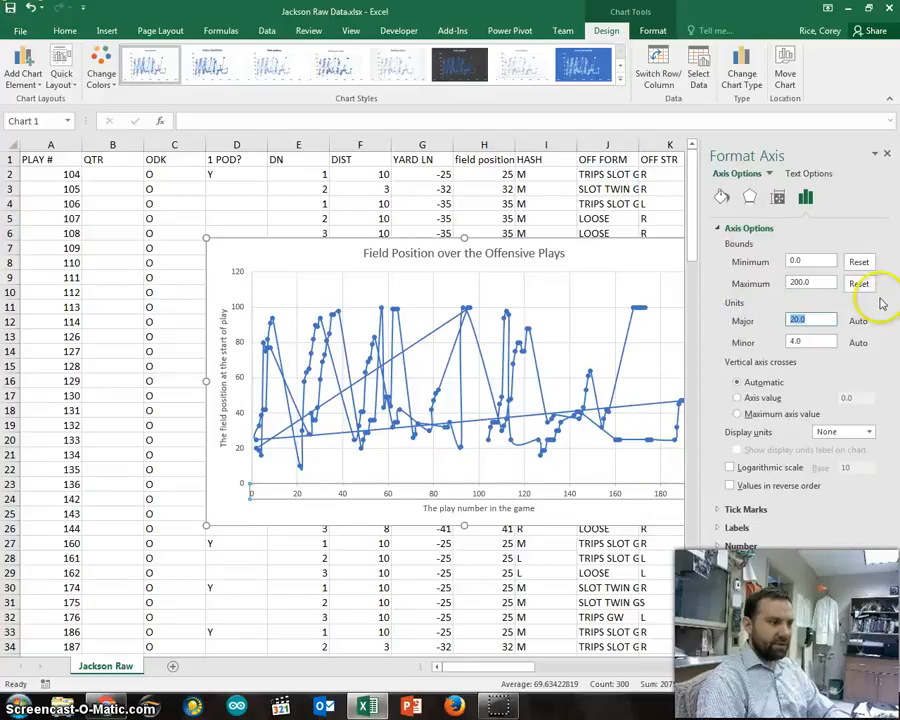
click(645, 253)
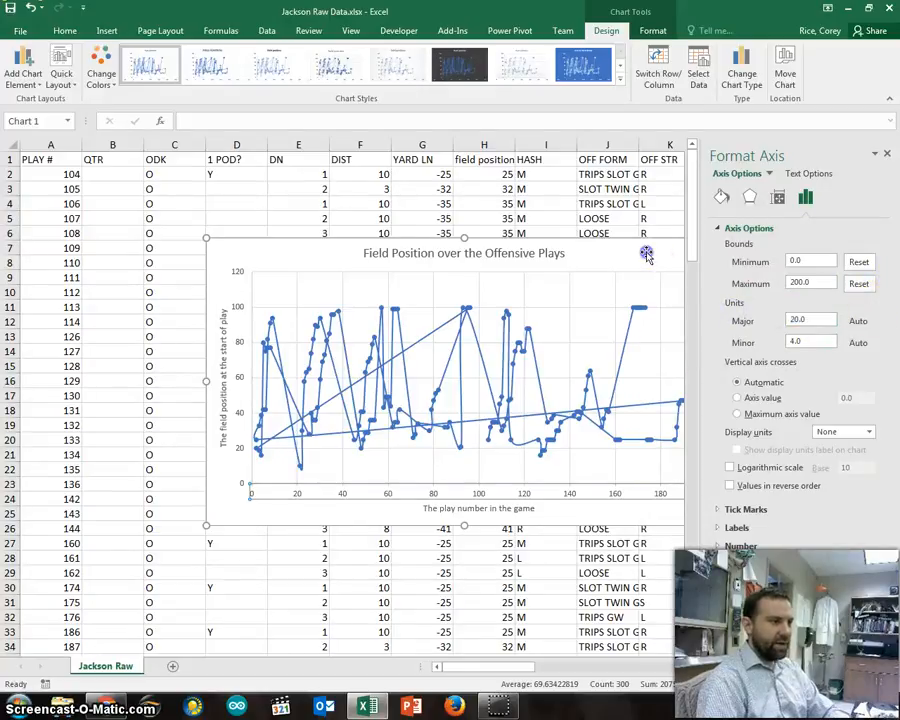
Step: Set the vertical axis maximum bound to 100 and its minor unit to 2.5
click(238, 385)
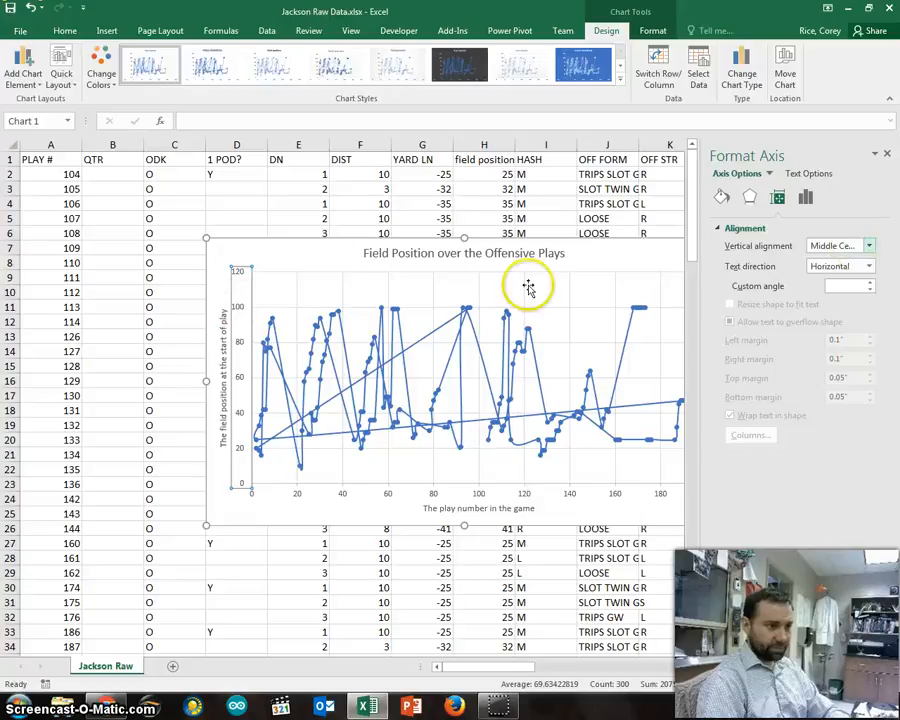
click(239, 444)
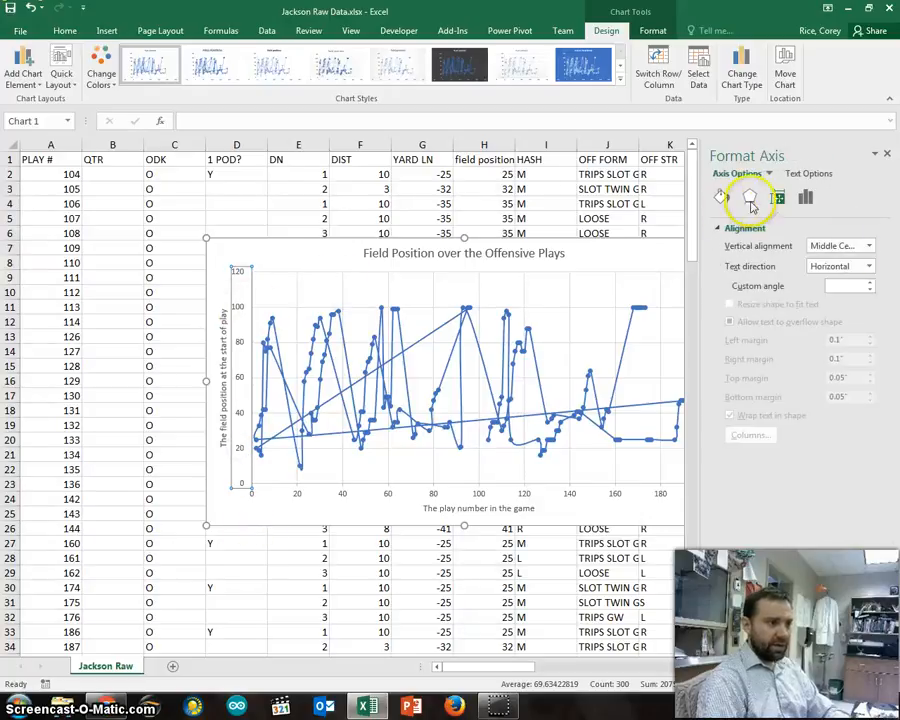
click(798, 199)
click(785, 200)
click(805, 197)
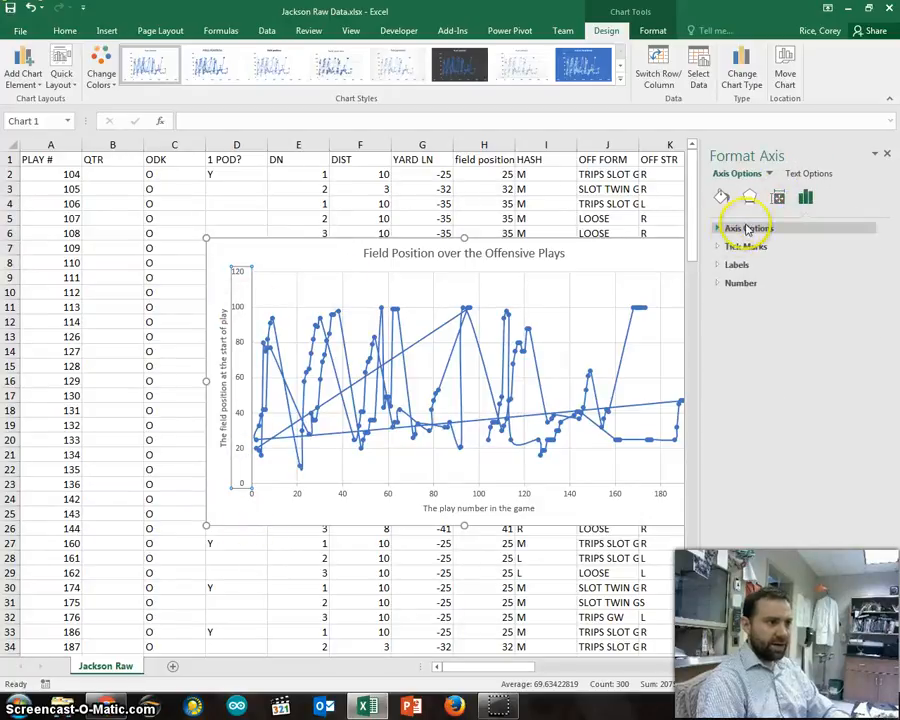
click(735, 228)
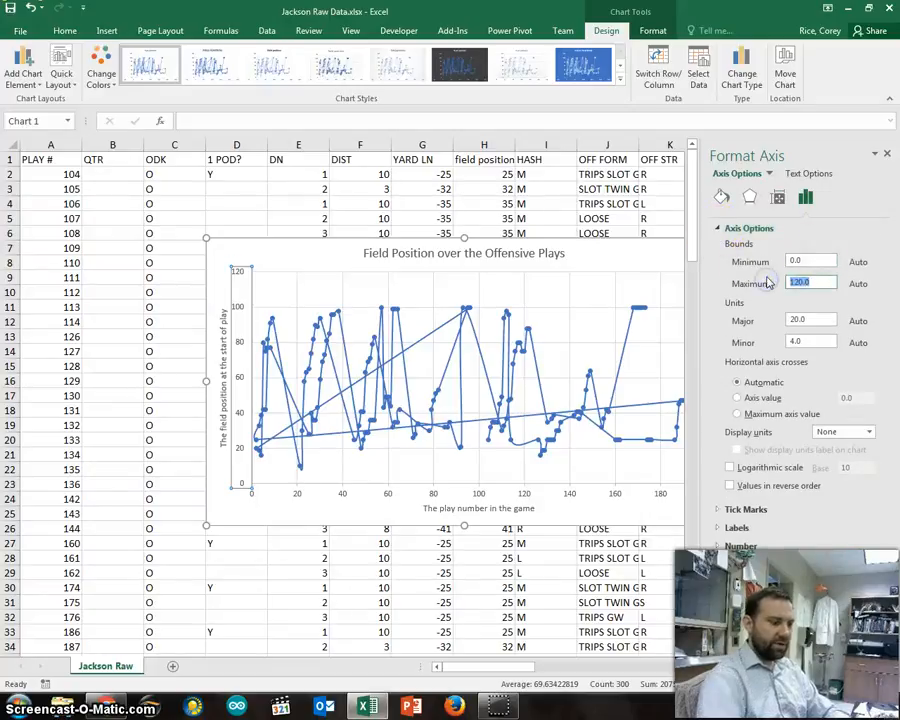
click(783, 283)
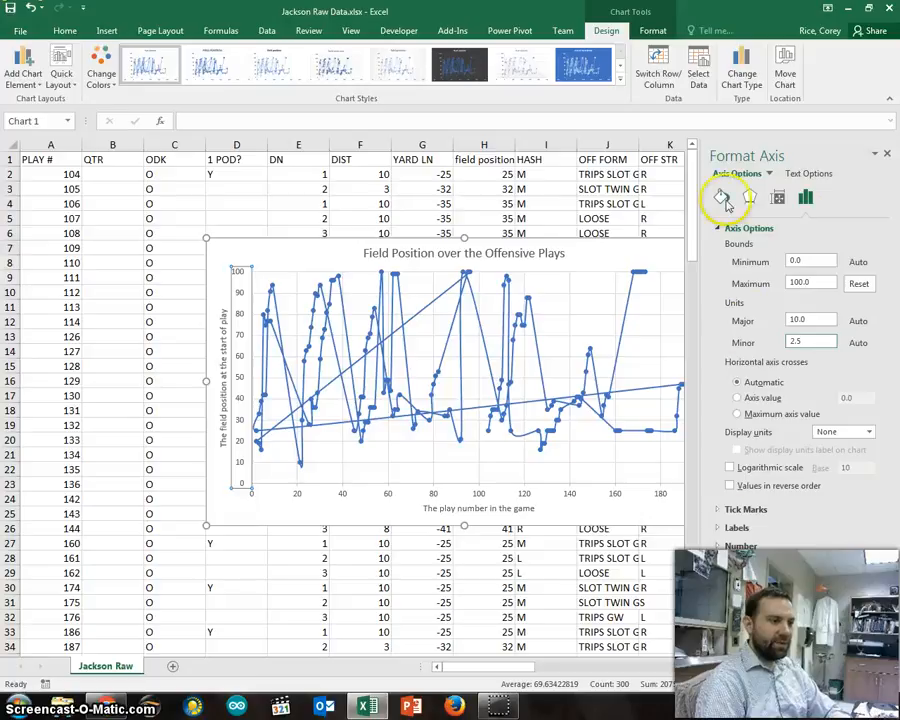
Step: Look through the vertical axis's tick mark, alignment, effects and fill options, and the plot area's formatting options
click(719, 510)
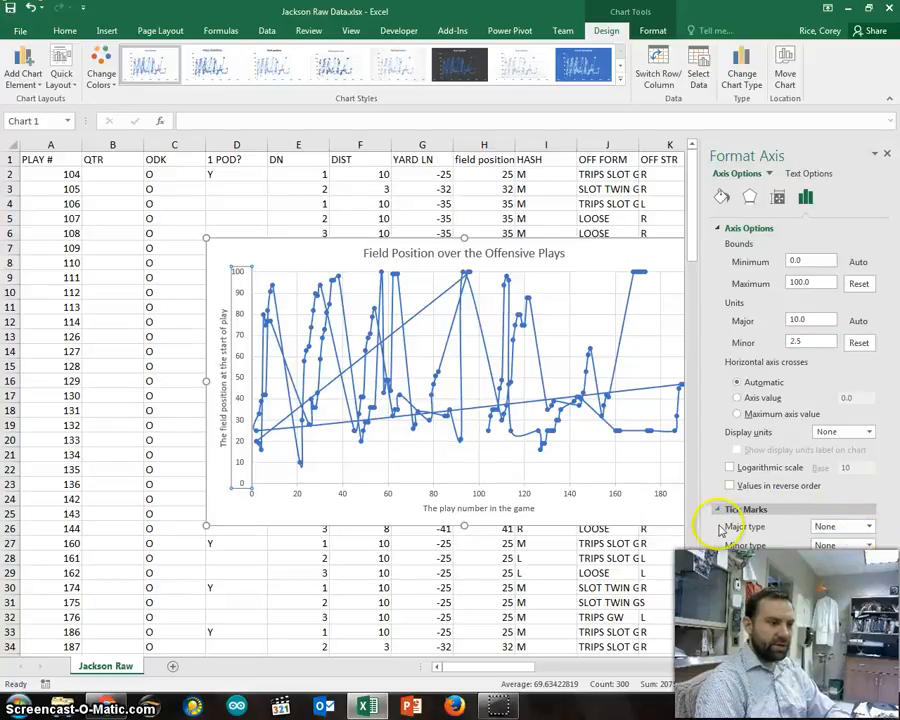
click(777, 198)
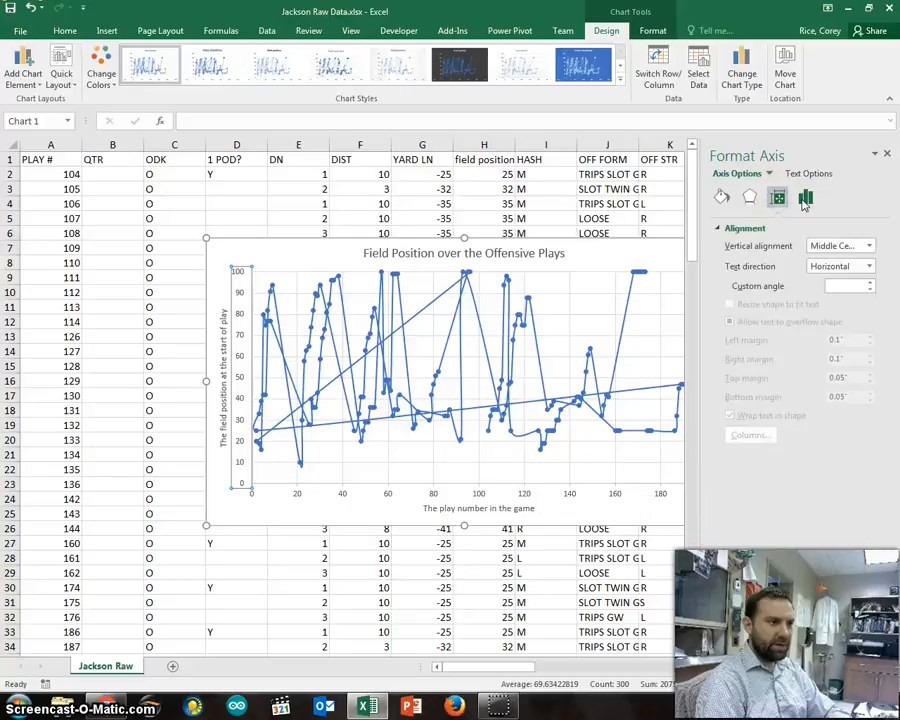
click(804, 200)
click(750, 198)
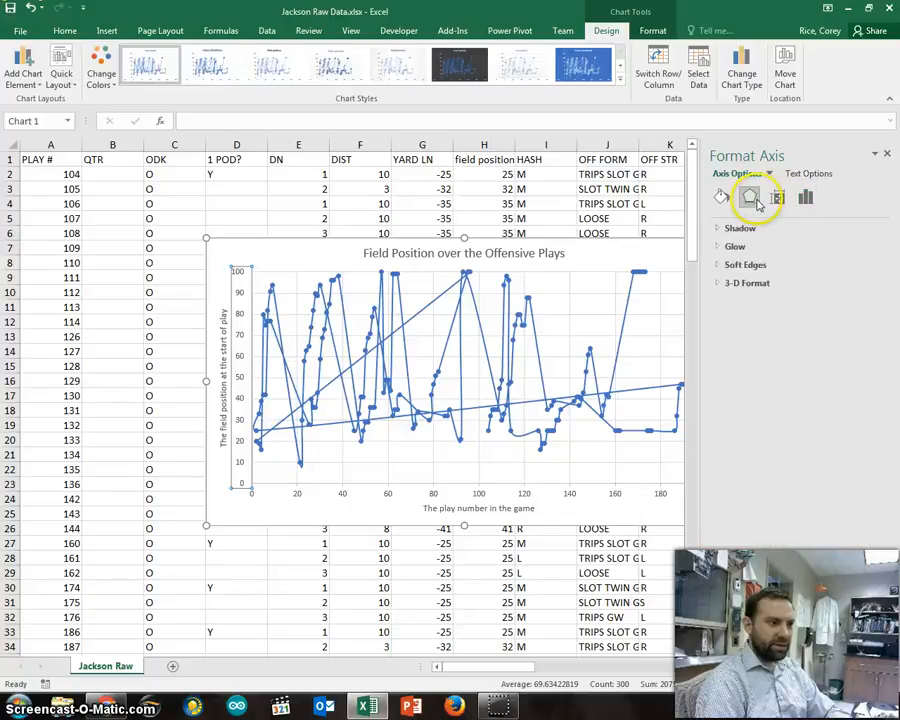
click(778, 199)
click(805, 199)
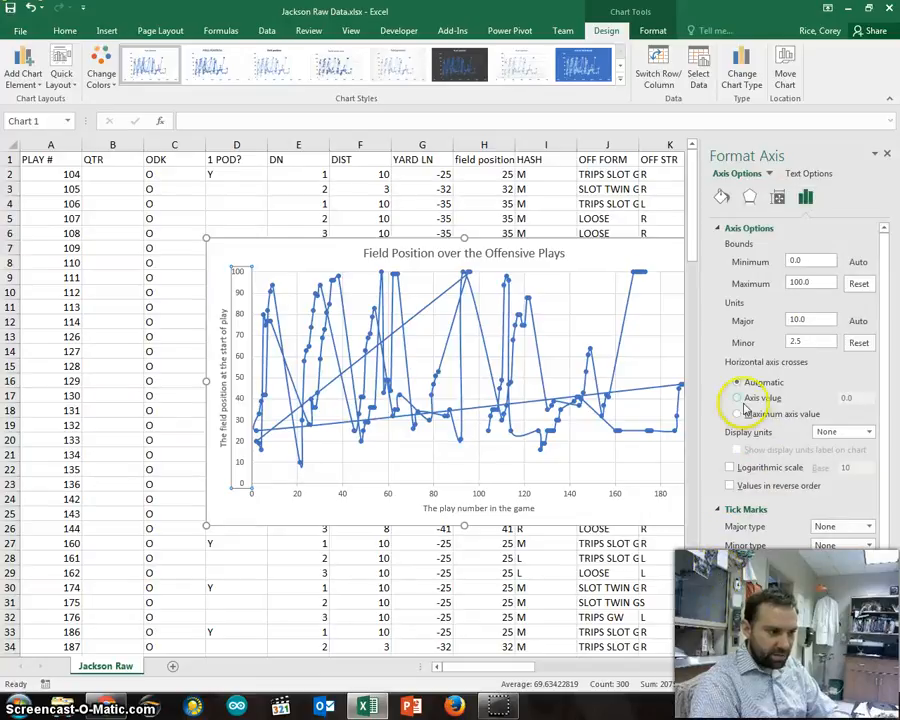
scroll(745, 415, down, 2)
scroll(757, 440, up, 2)
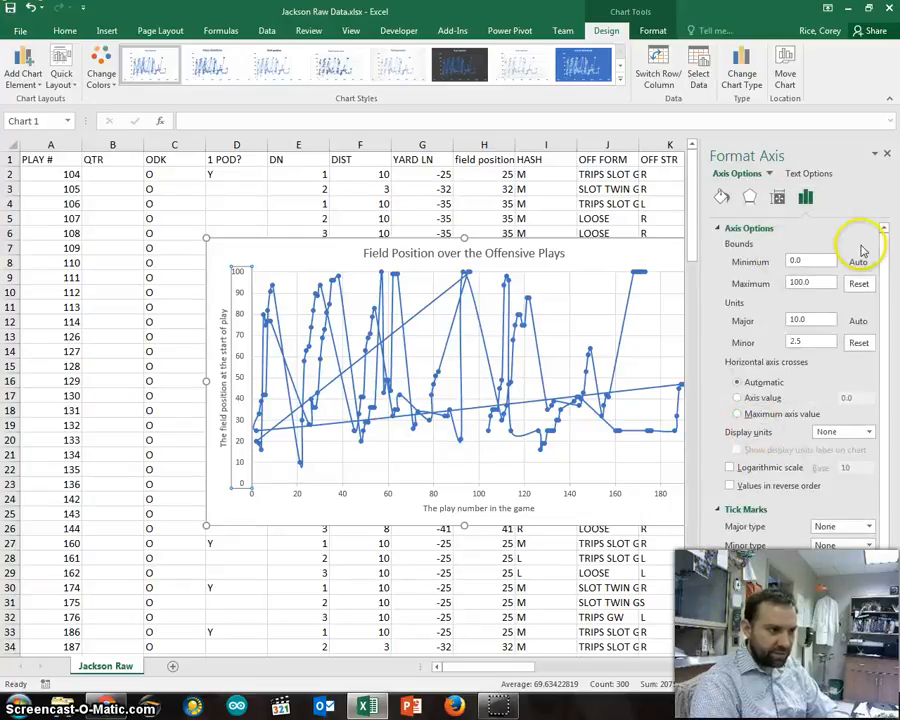
click(749, 197)
click(721, 197)
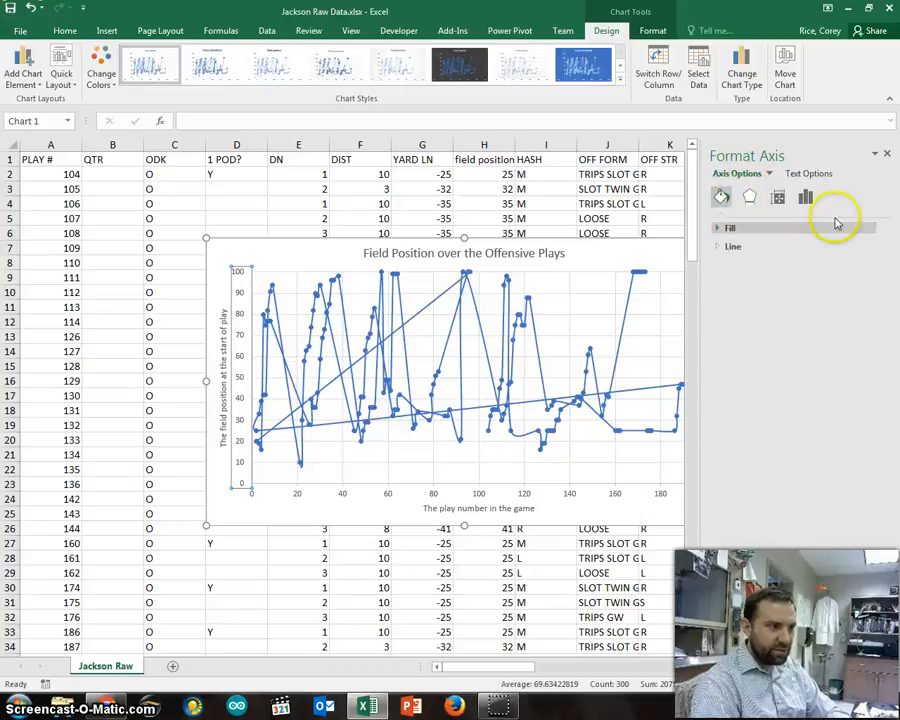
click(602, 286)
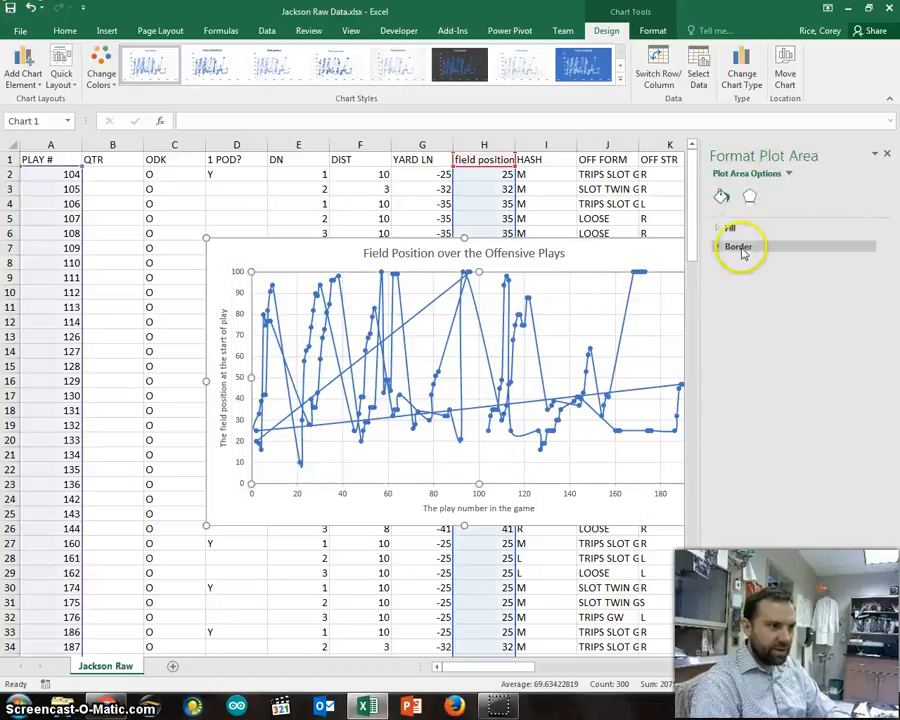
click(749, 197)
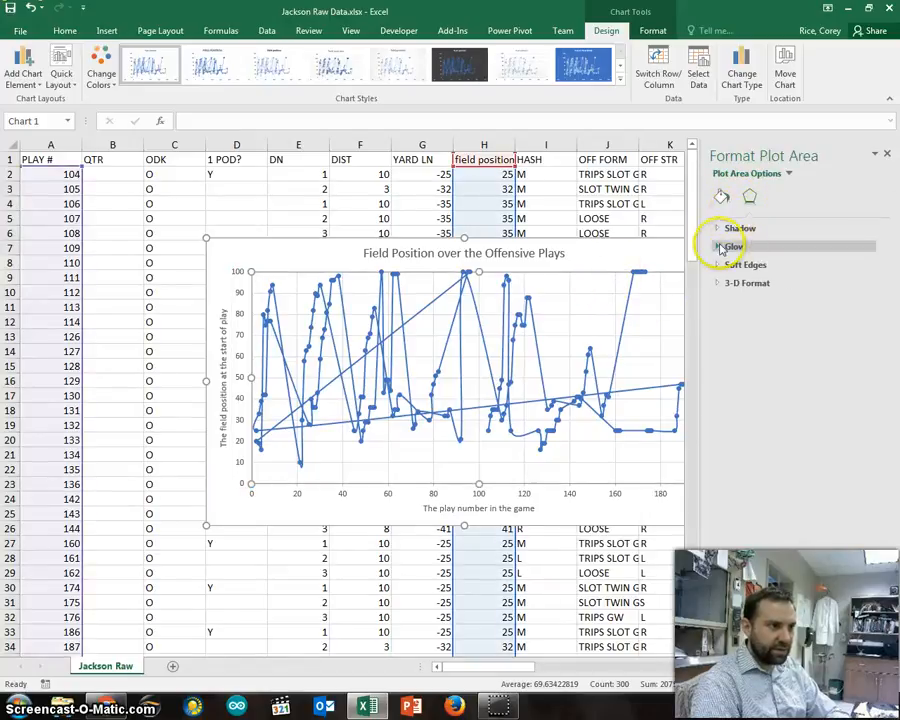
Step: Close the formatting options, then enlarge the chart and reposition it over the data beneath the first few rows
drag(635, 249, 577, 256)
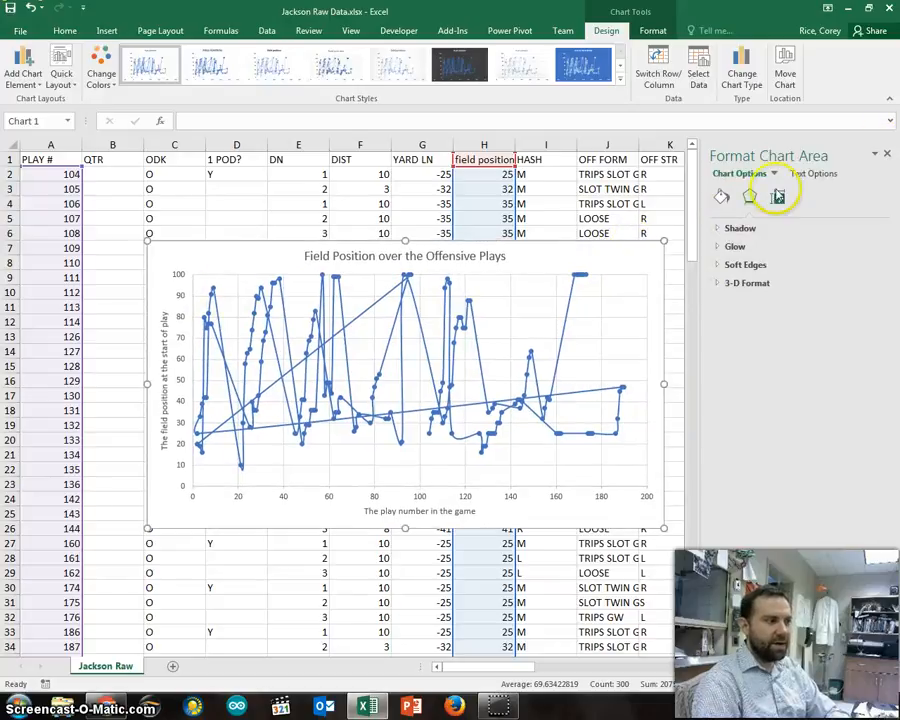
click(887, 157)
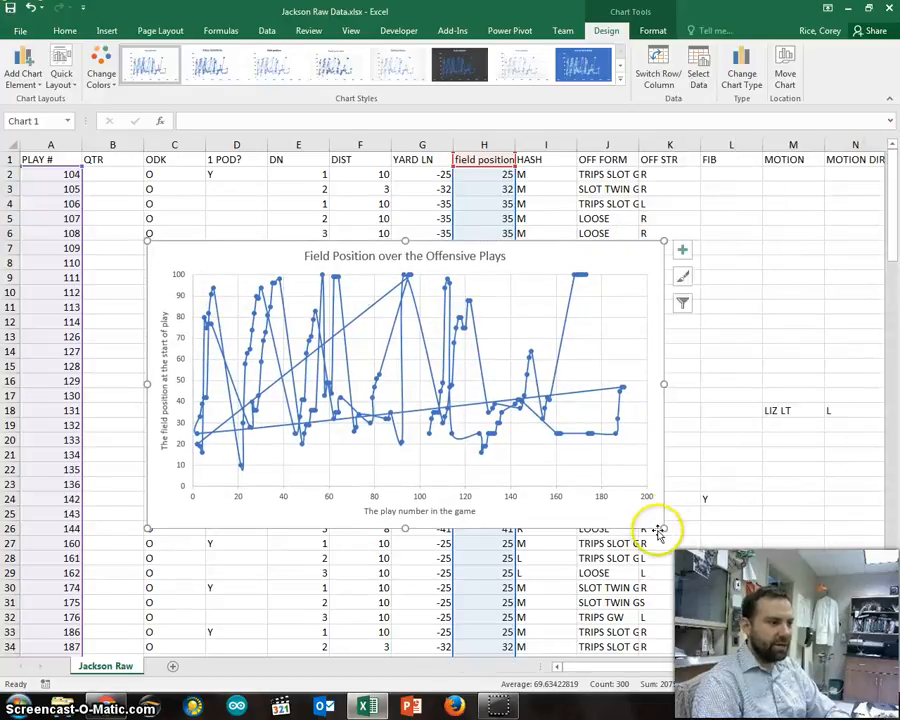
drag(665, 528, 804, 619)
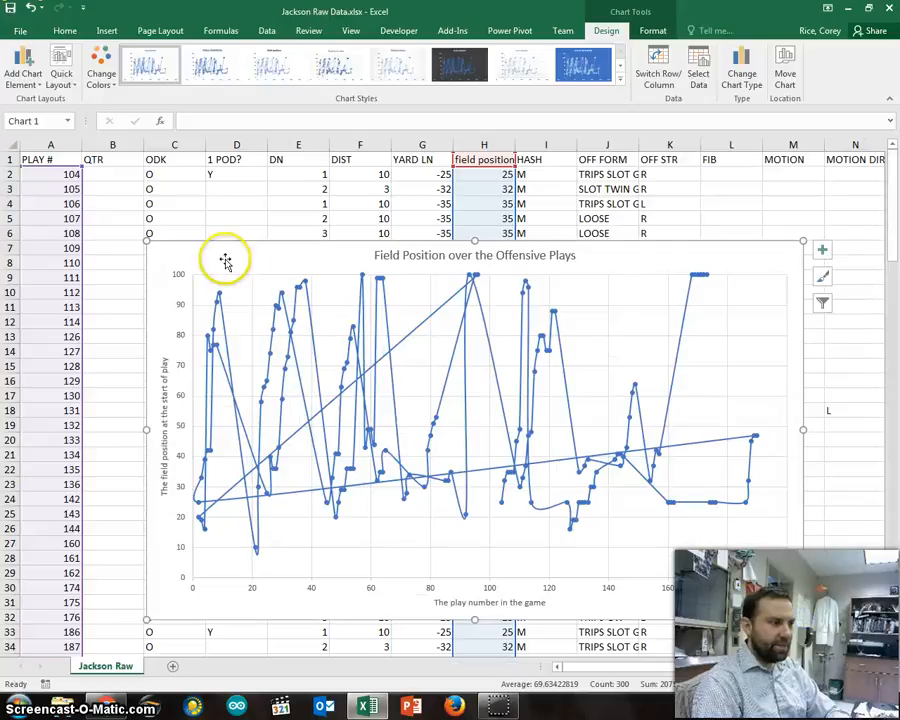
drag(205, 245, 210, 198)
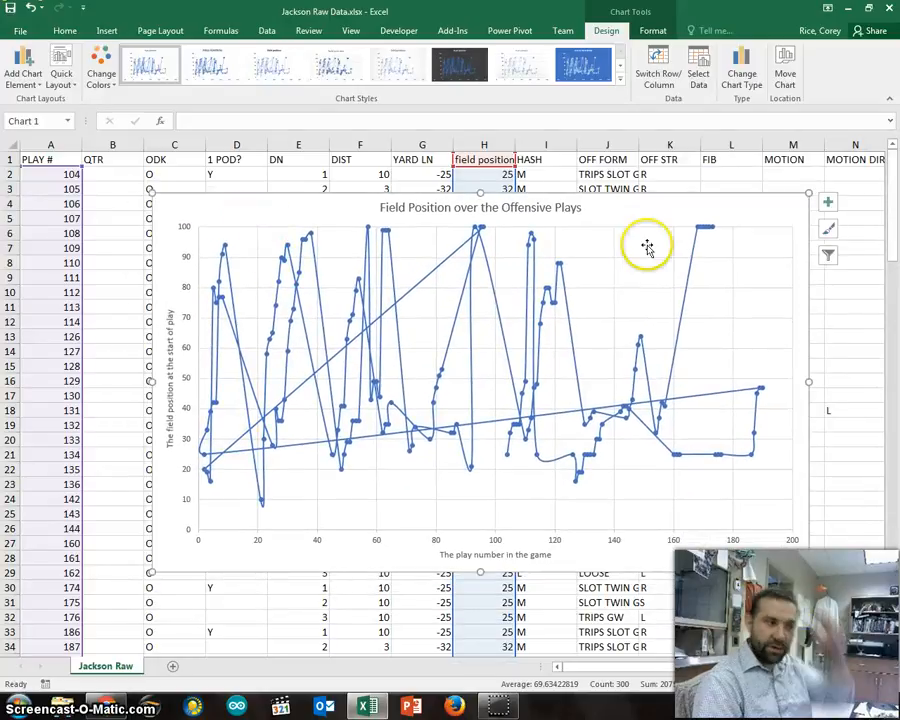
click(440, 270)
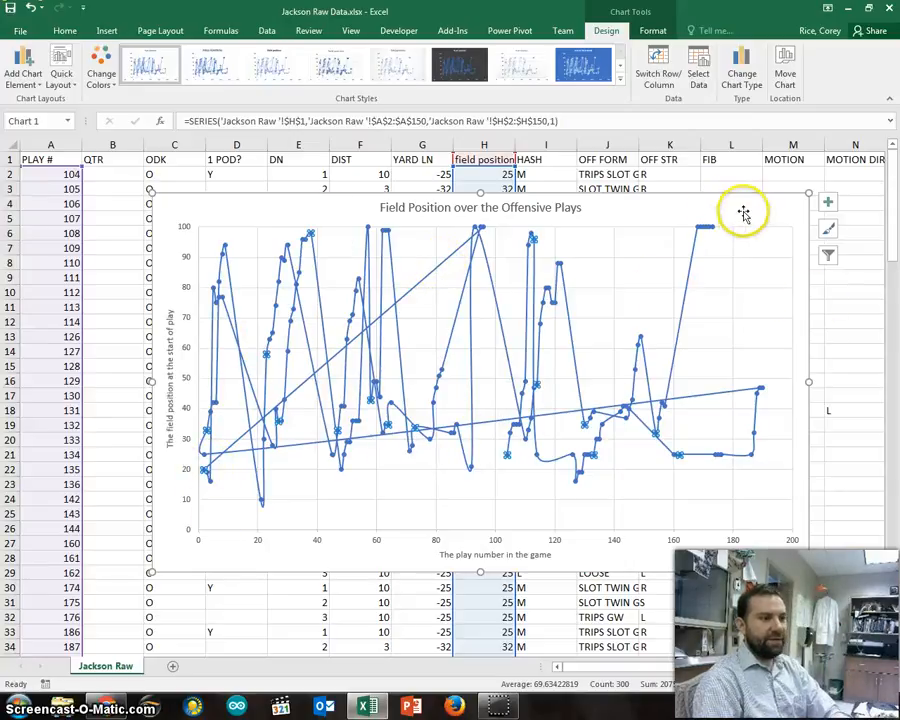
drag(637, 233, 581, 253)
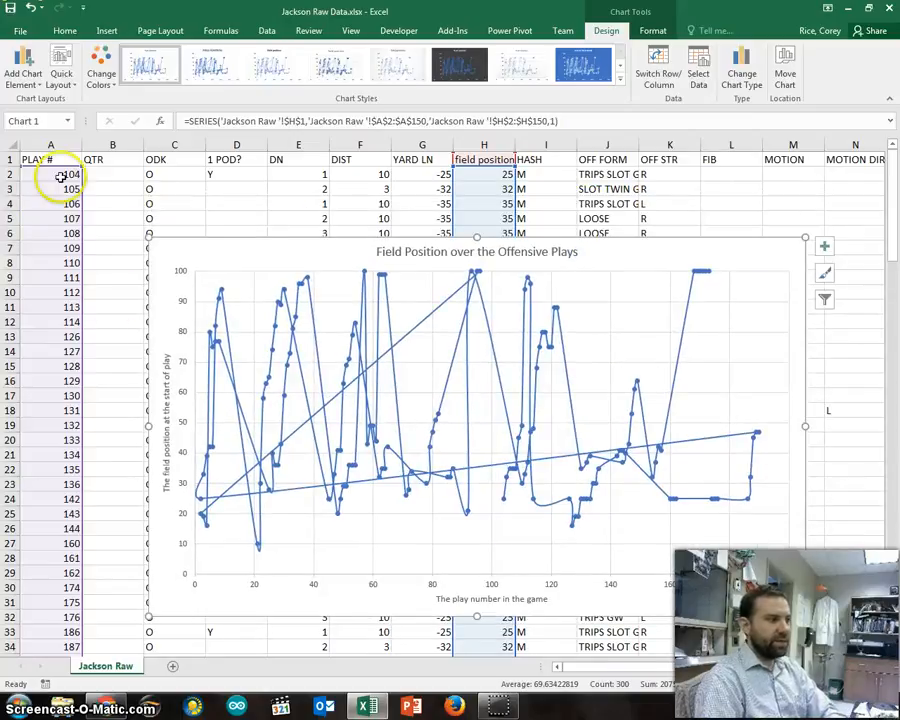
Step: Examine the order of the play numbers down the PLAY # column, highlighting cells A38 to A46
scroll(62, 320, down, 5)
scroll(70, 316, down, 6)
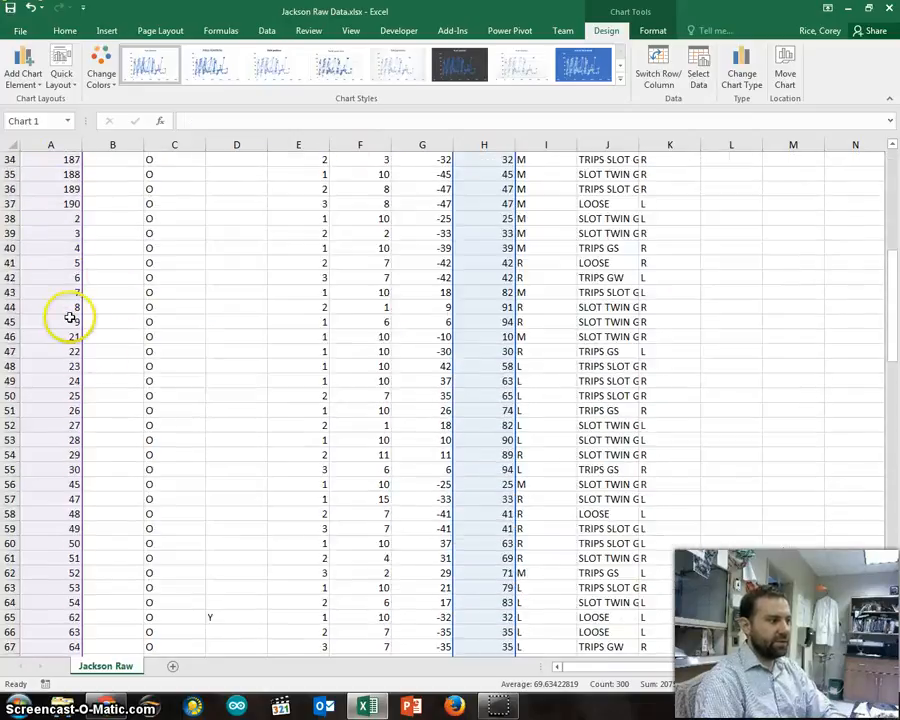
scroll(70, 315, up, 11)
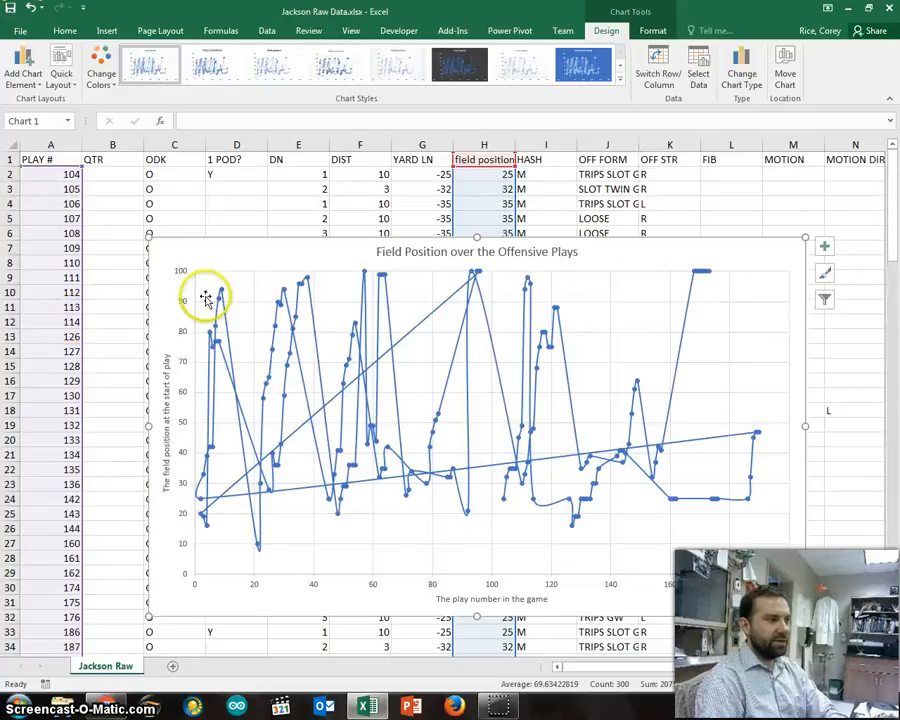
click(36, 172)
scroll(44, 223, down, 11)
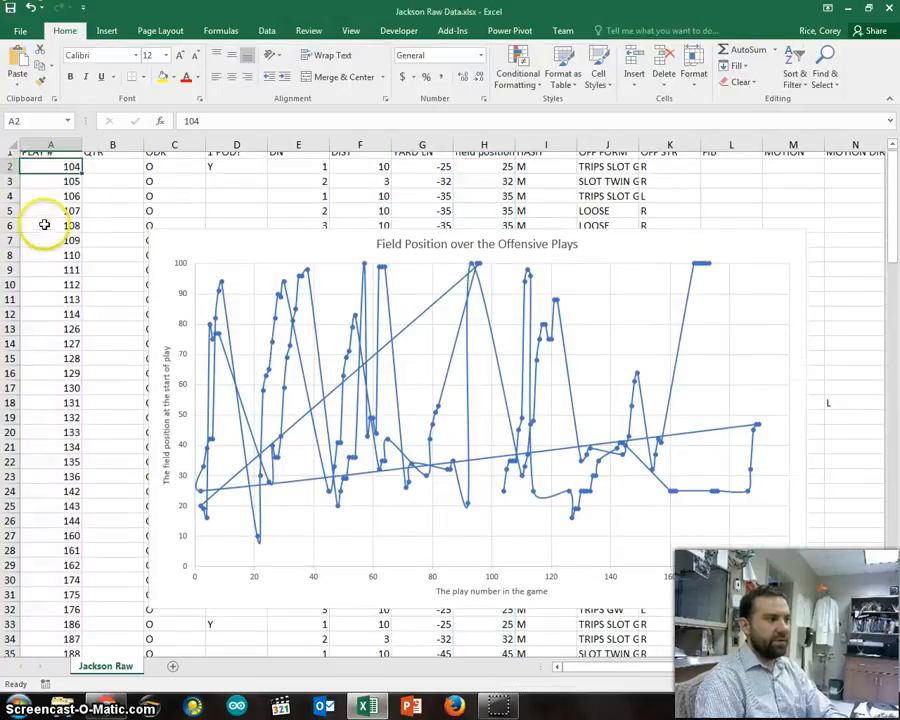
drag(44, 223, 41, 340)
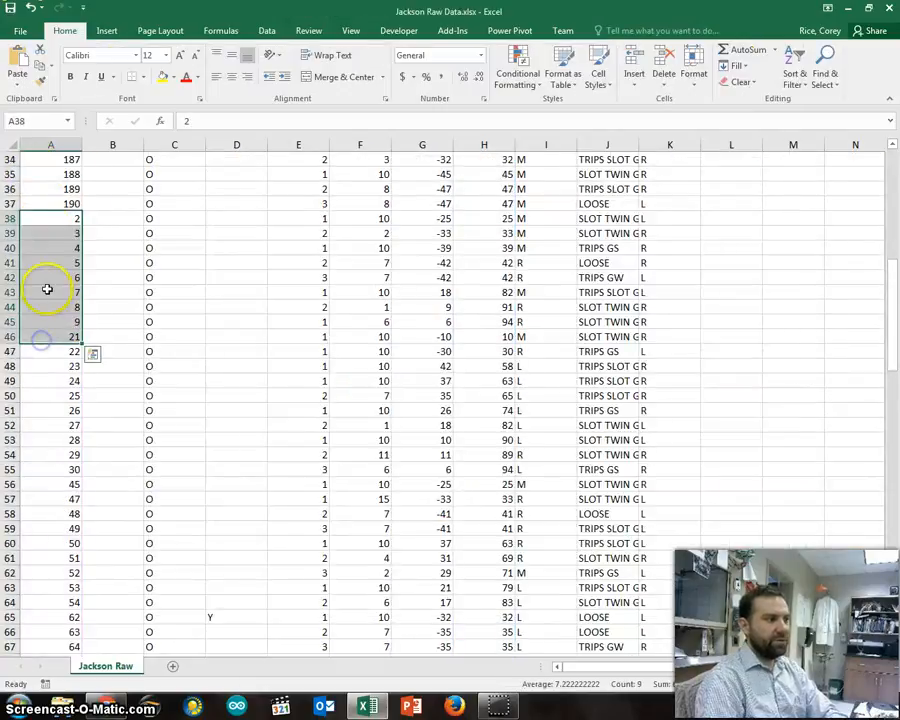
Step: Examine the order of the play numbers in the remaining rows of the PLAY # column, highlighting cells A77 to A91
scroll(44, 286, down, 12)
drag(44, 266, 48, 466)
scroll(78, 332, down, 12)
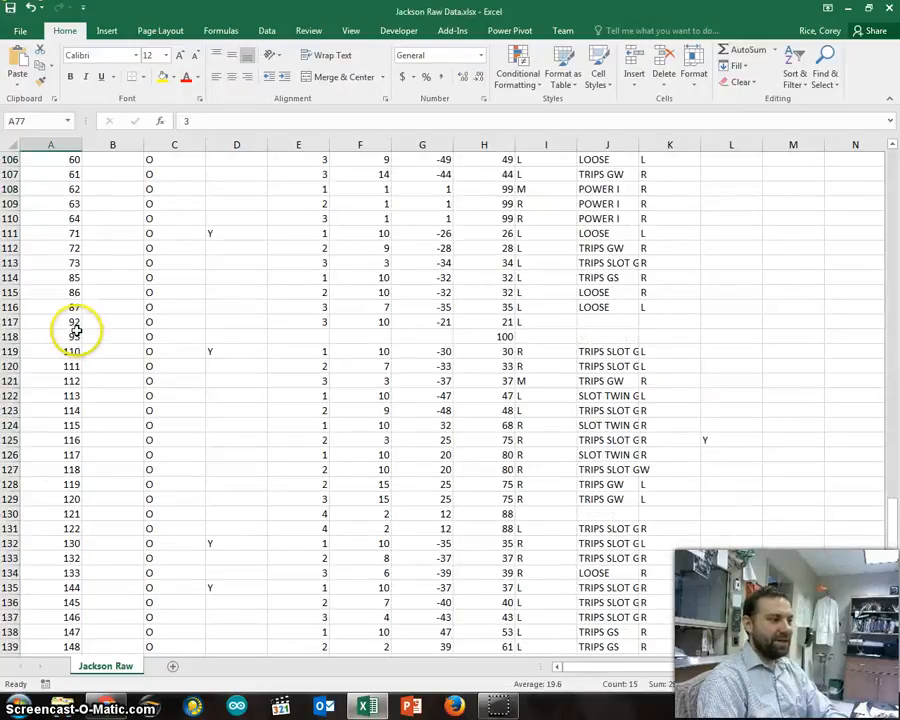
scroll(76, 330, down, 6)
scroll(76, 328, up, 17)
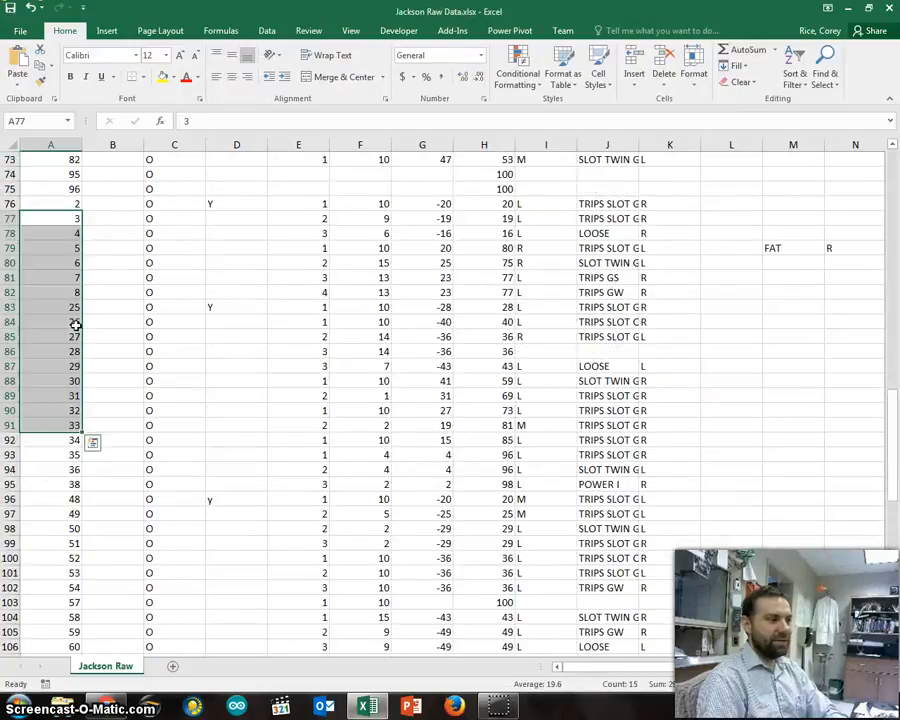
scroll(75, 324, up, 20)
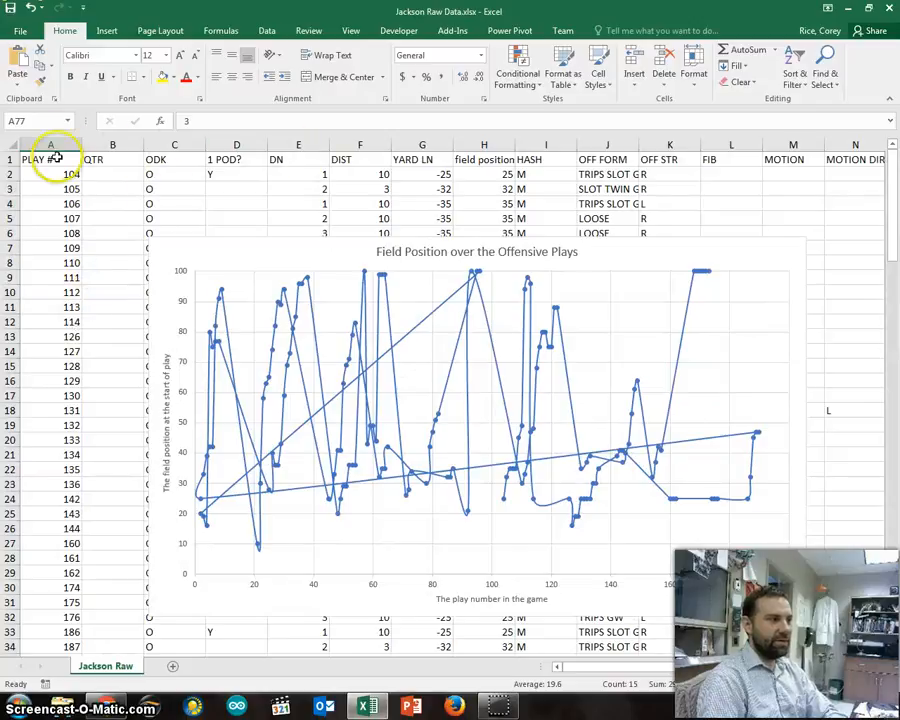
Step: Format the whole data range as a table with a black medium style and sort it by PLAY # from smallest to largest
drag(45, 158, 286, 188)
click(287, 190)
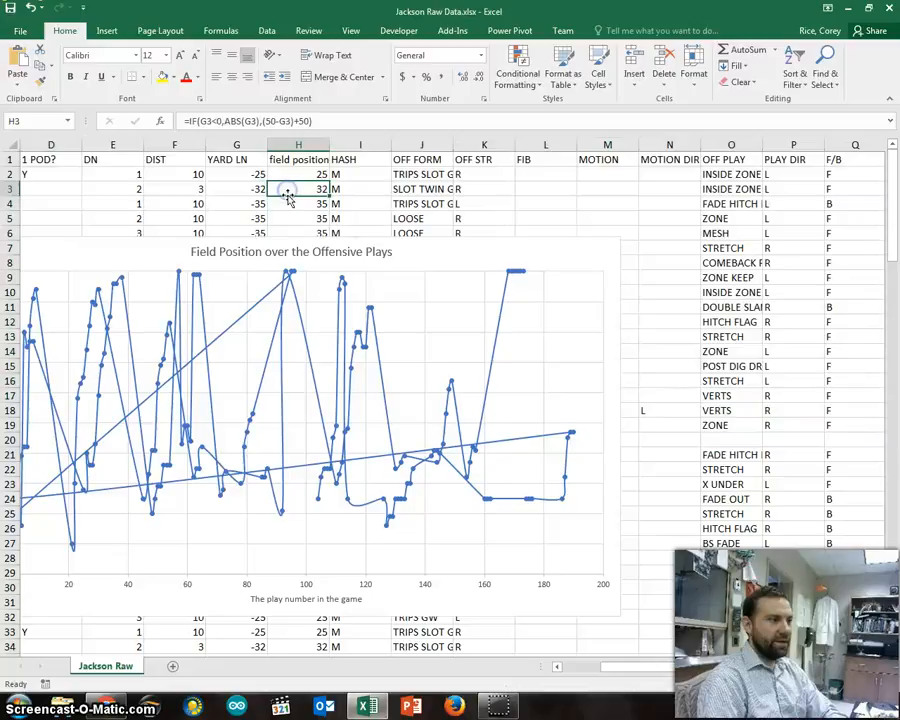
key(ctrl+a)
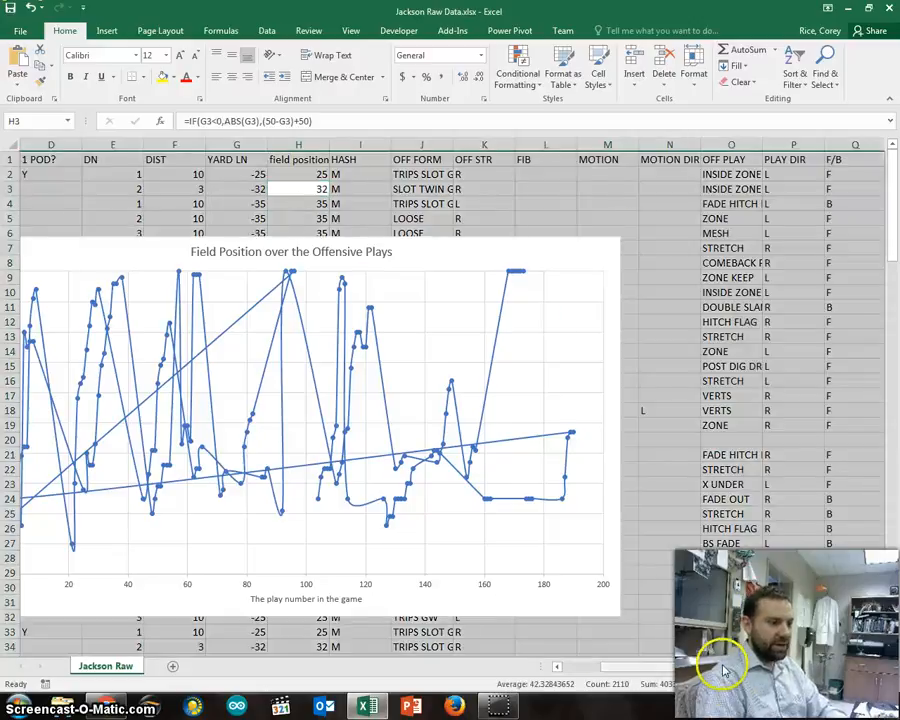
drag(723, 669, 538, 656)
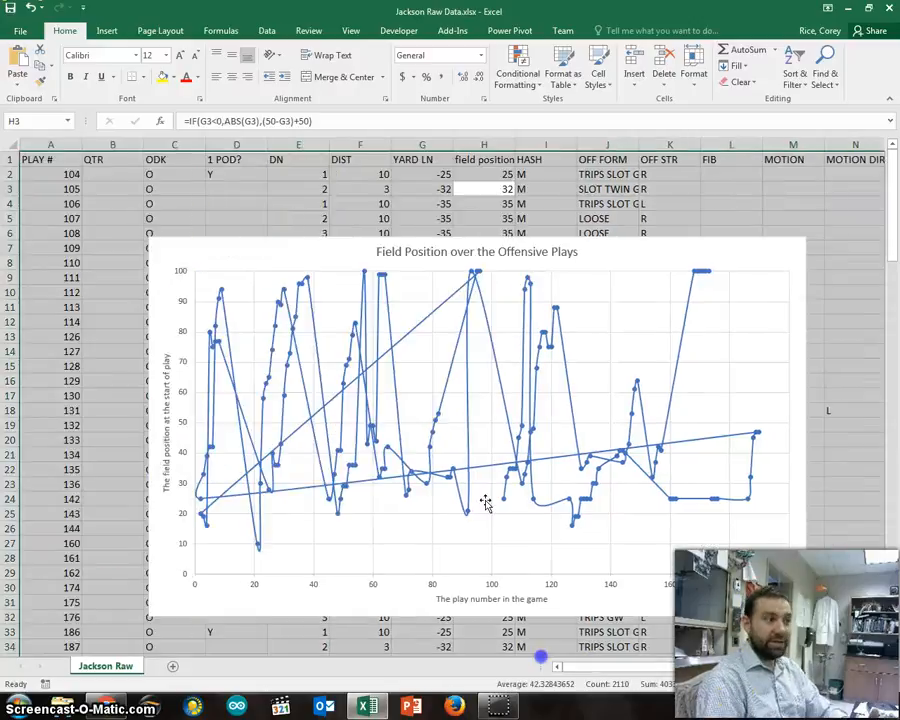
click(562, 70)
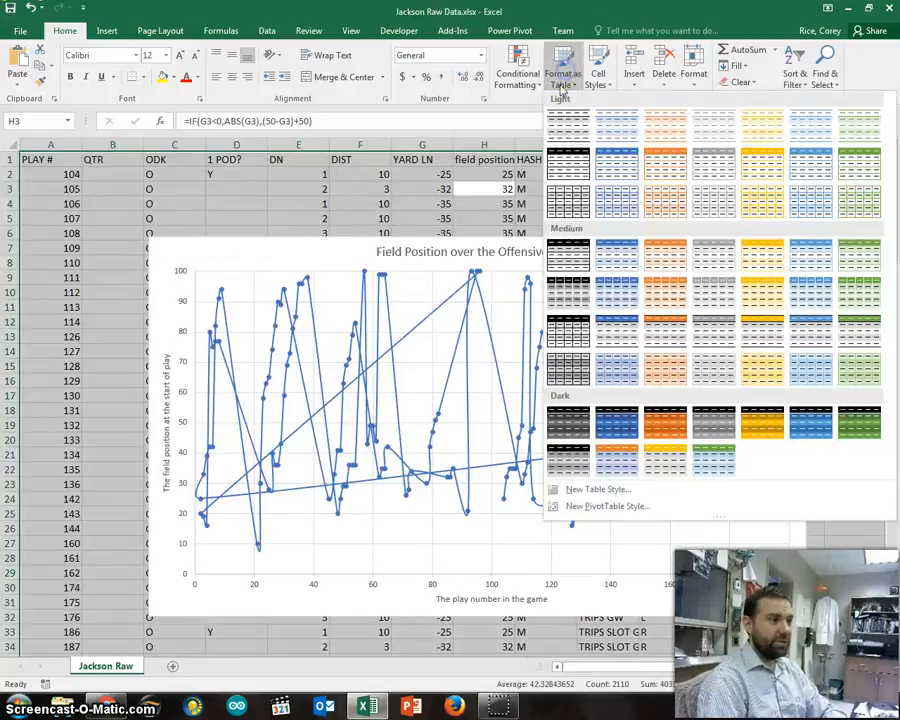
click(567, 330)
click(356, 468)
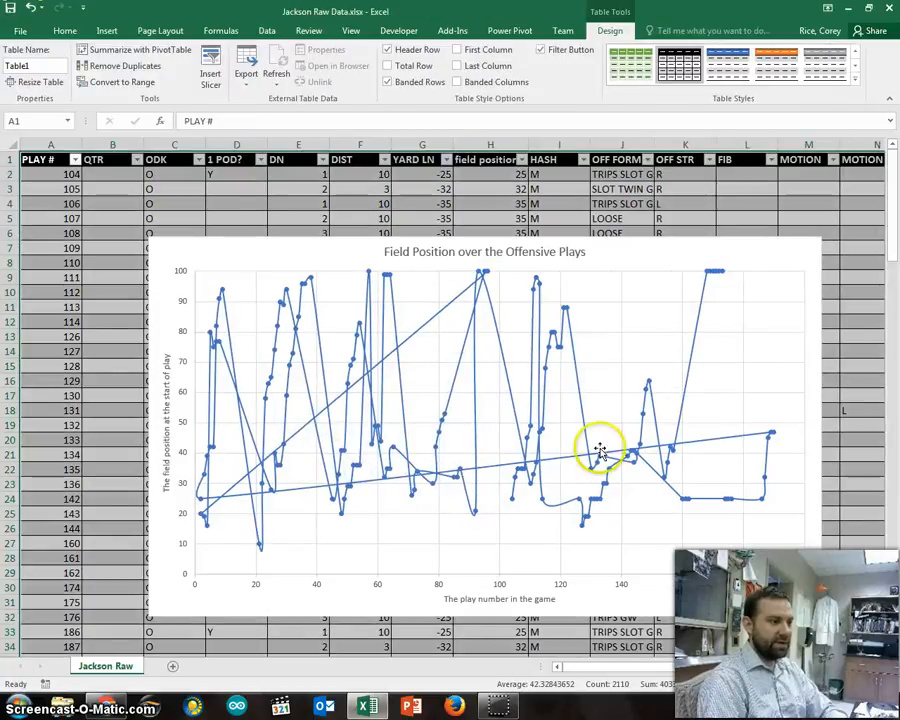
click(75, 159)
click(75, 176)
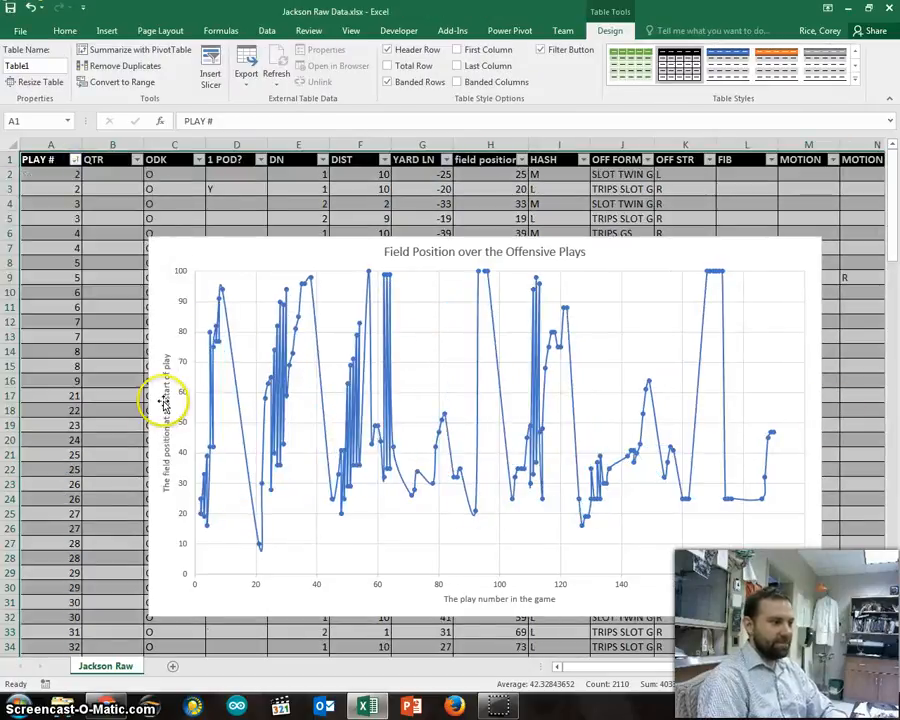
Step: Move the chart directly beneath row 4, starting over column A, and widen it across to about column O
drag(327, 249, 229, 223)
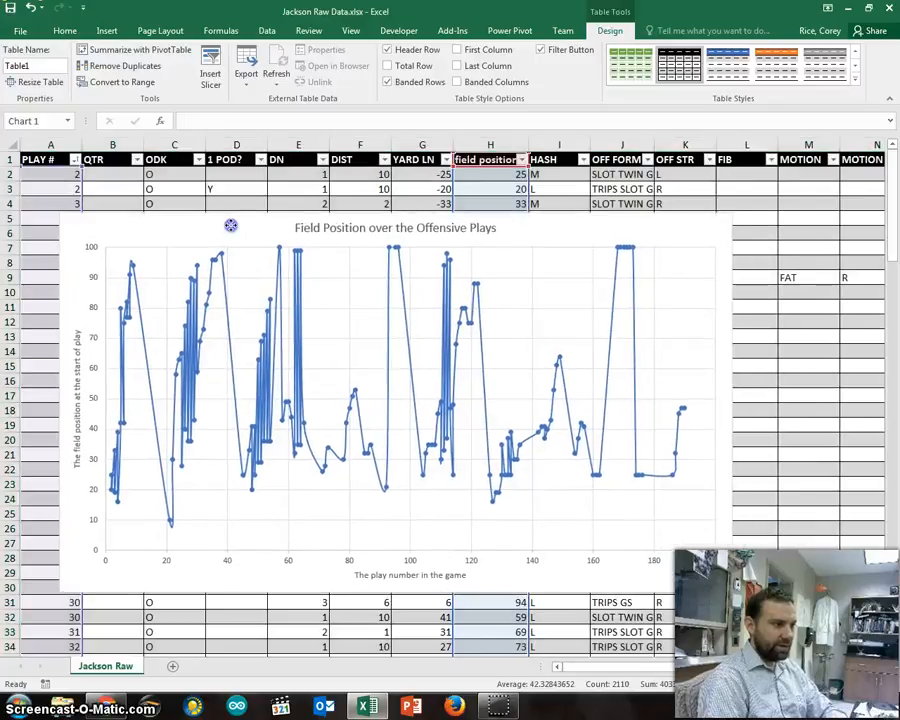
drag(726, 400, 892, 396)
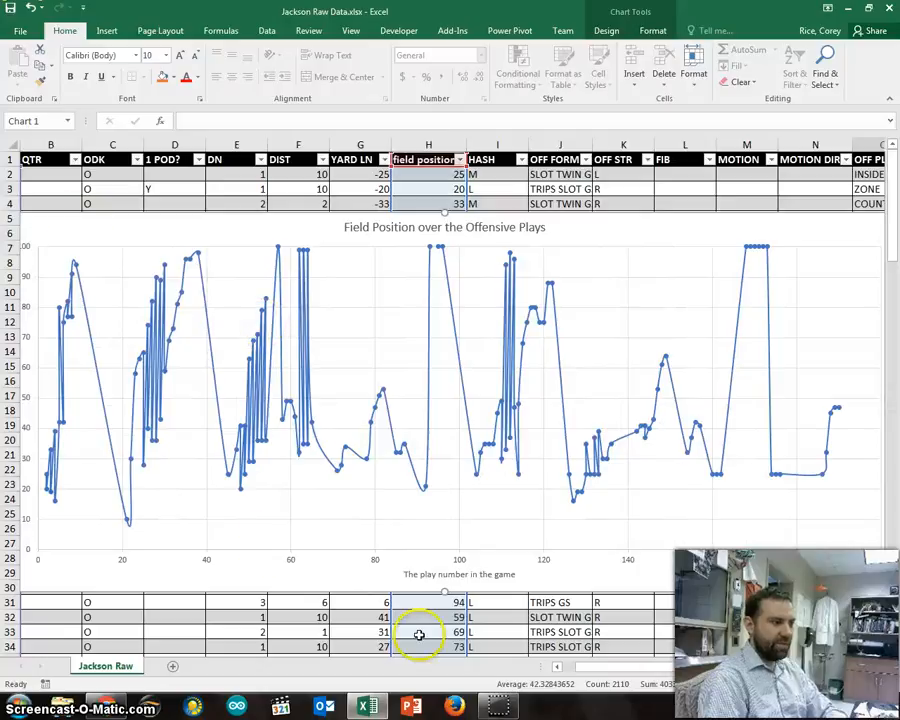
drag(652, 663, 540, 661)
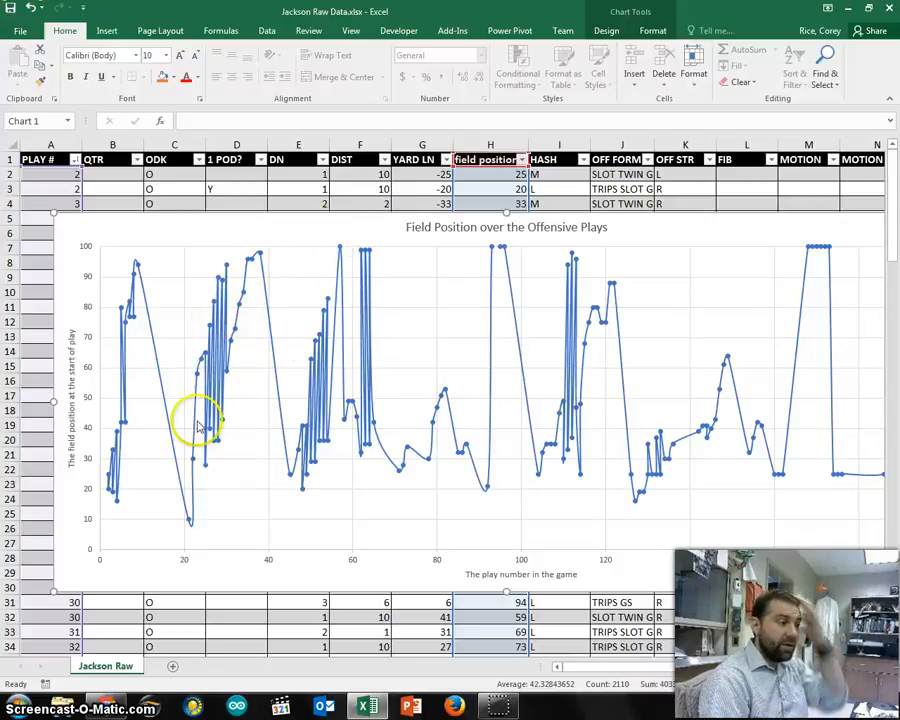
Step: Inspect the zigzagging data points between plays 20 and 60 on the chart, and undo the last widening of the chart
mouse_move(209, 471)
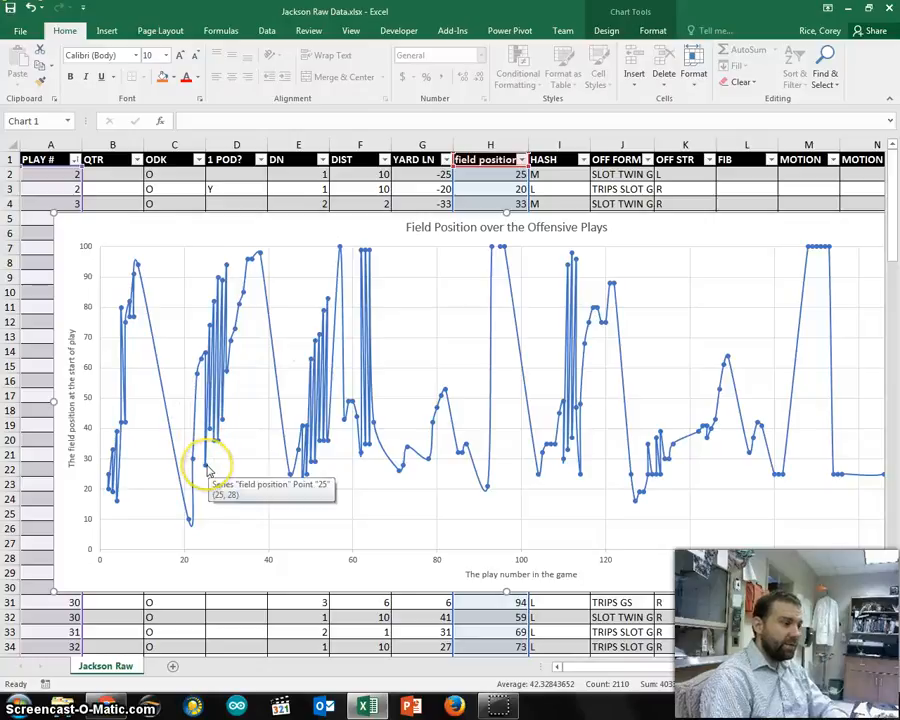
mouse_move(227, 374)
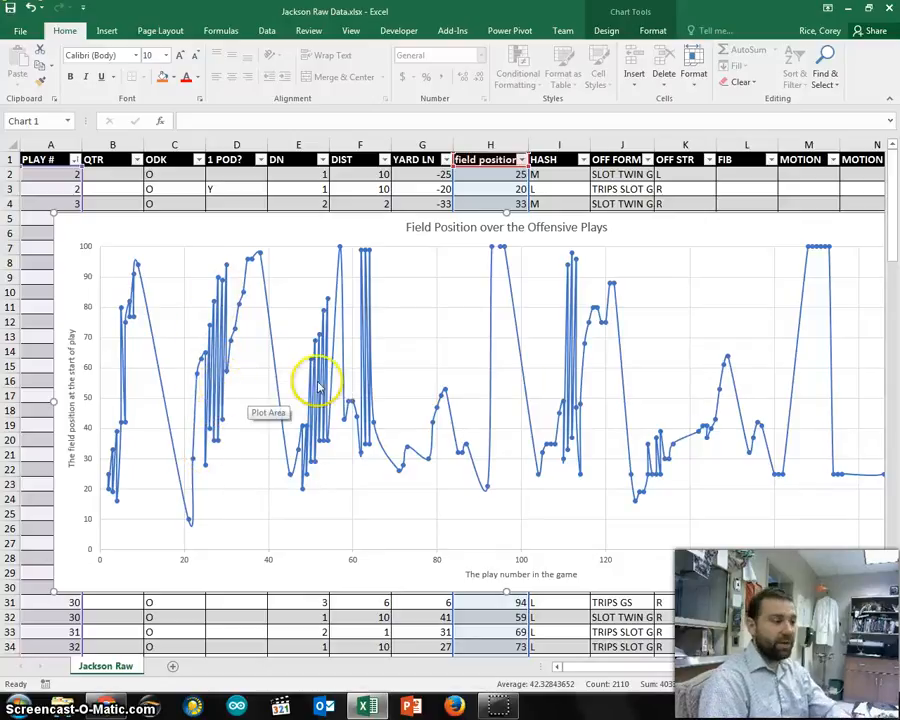
mouse_move(321, 385)
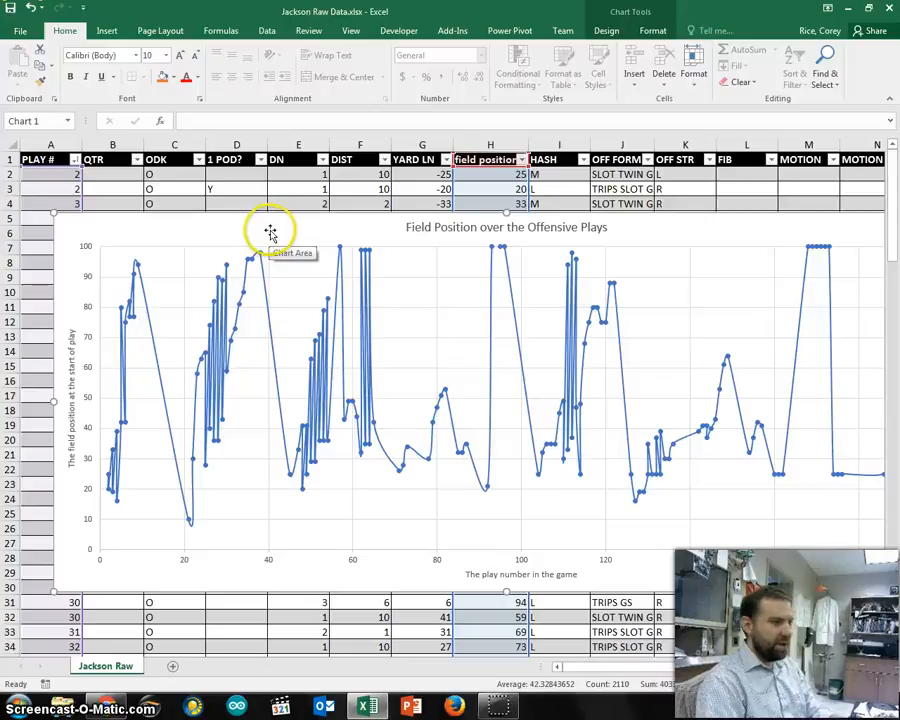
key(ctrl+z)
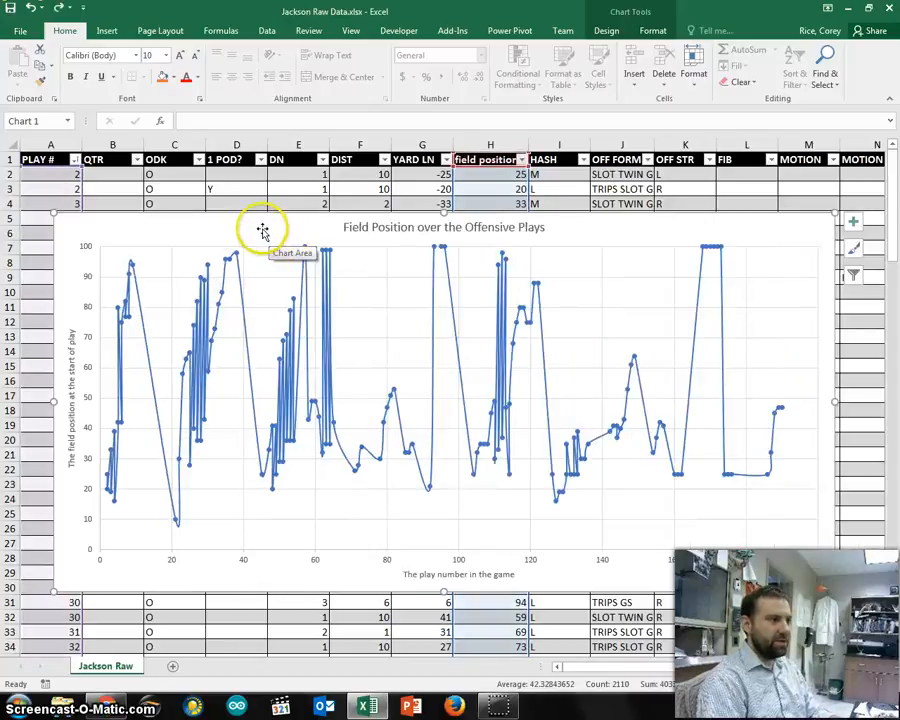